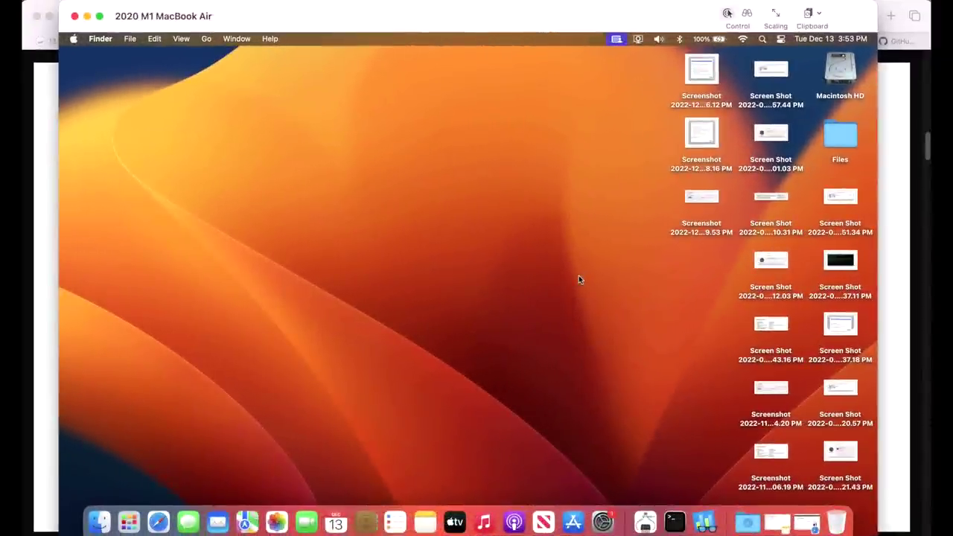
- In General > Software Update, view the macOS Ventura 13.1 release notes
left_click(602, 521)
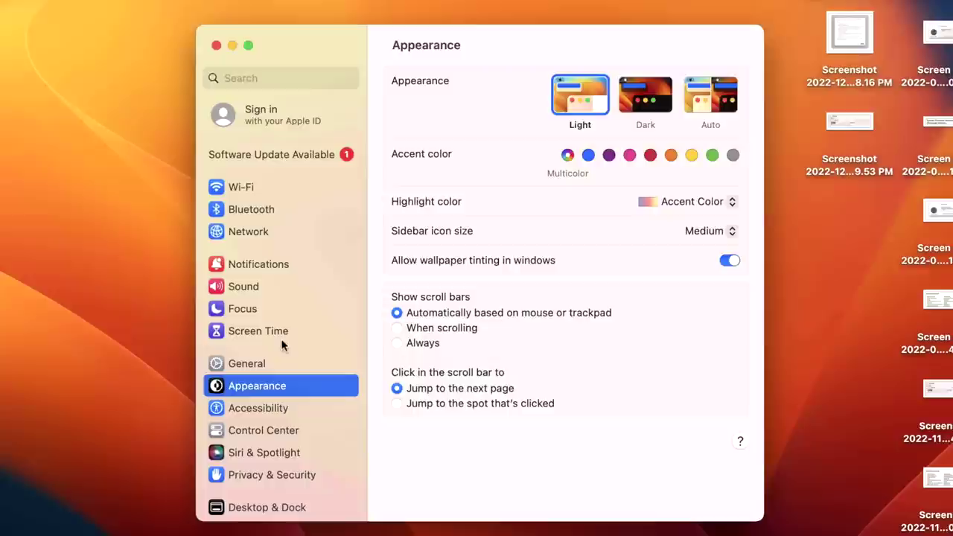
left_click(292, 368)
left_click(469, 124)
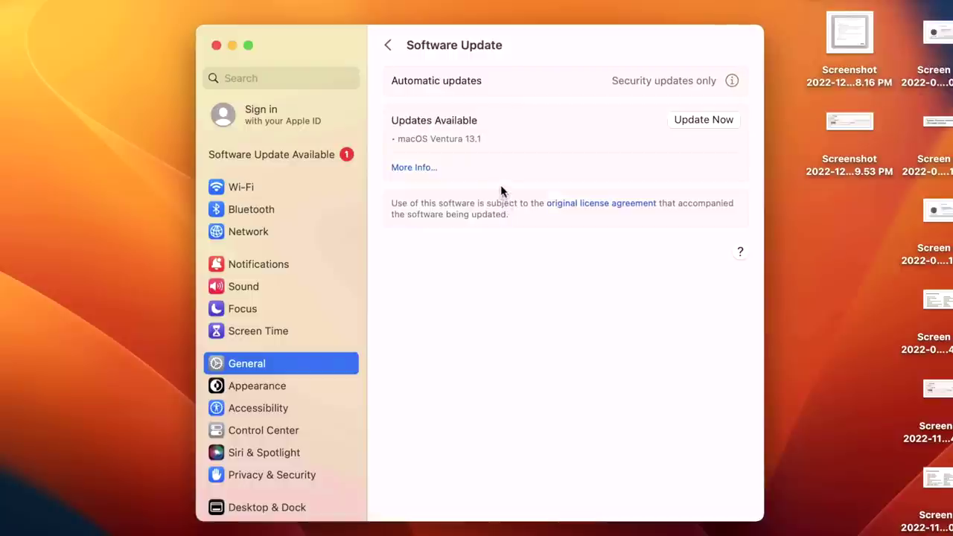
left_click(424, 167)
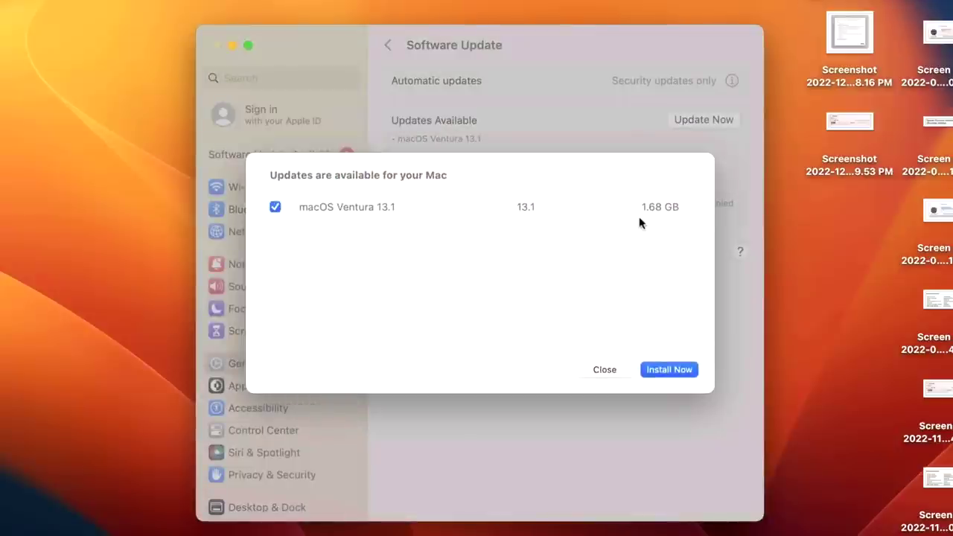
left_click(411, 206)
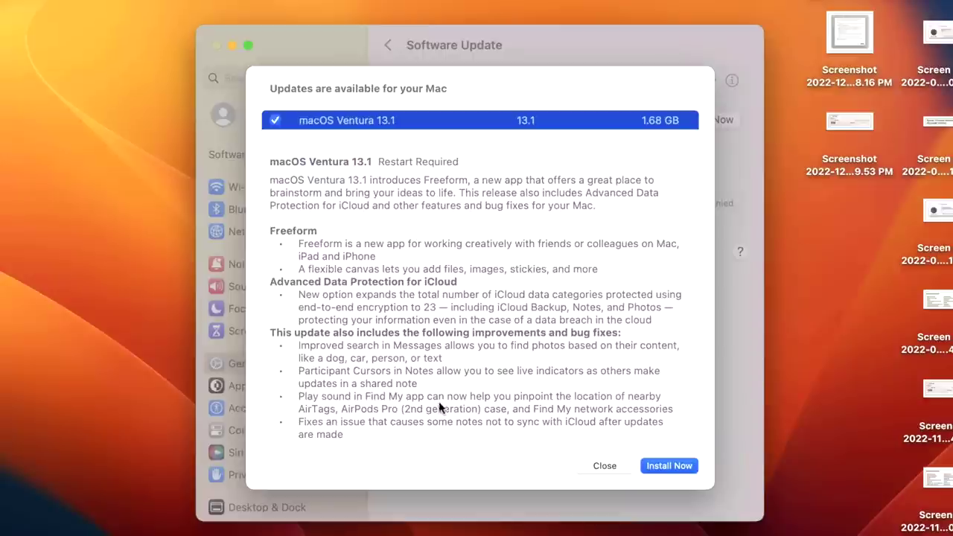
- Install Ventura 13.1, accepting the license and authorising with the account password
left_click(656, 466)
left_click(658, 451)
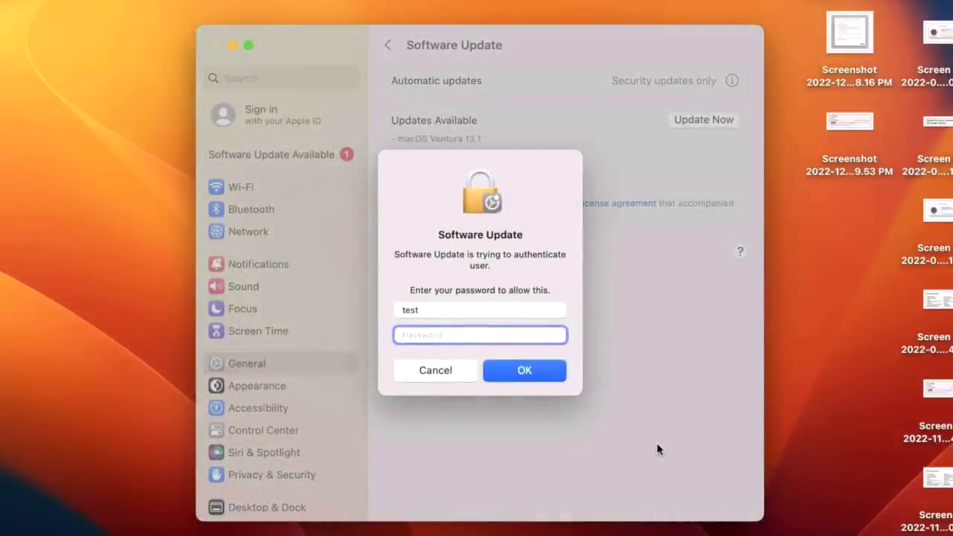
type("test")
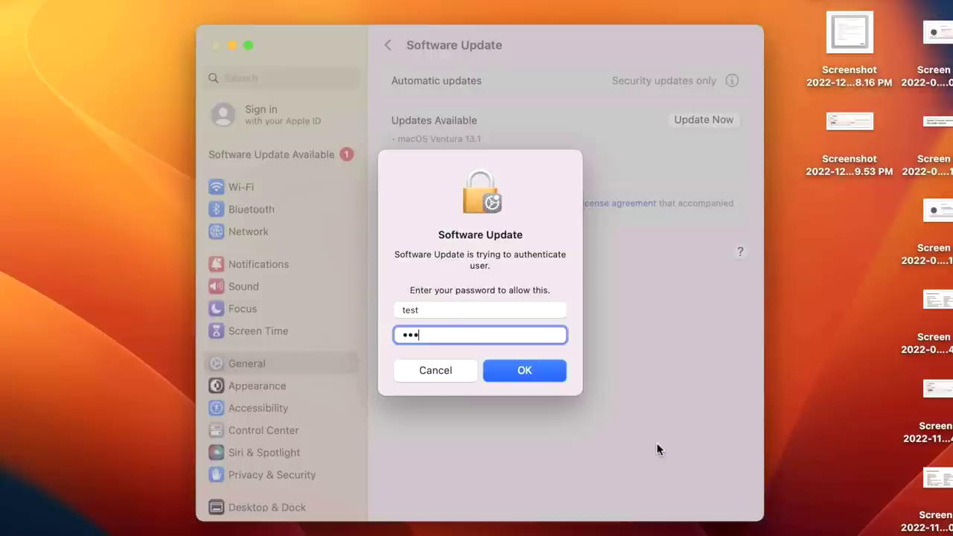
left_click(549, 375)
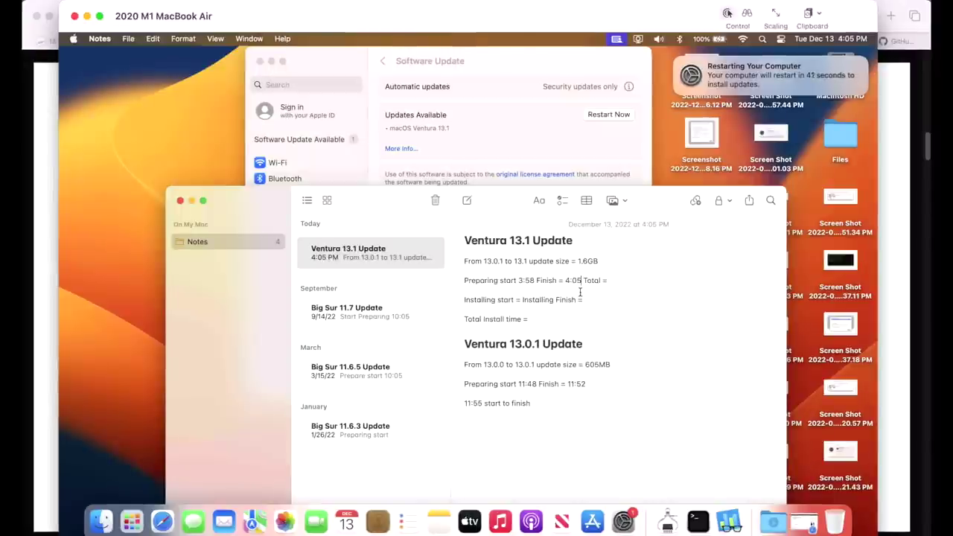
- Select the Preparing start and finish line in the Ventura 13.1 Update note
mouse_move(769, 93)
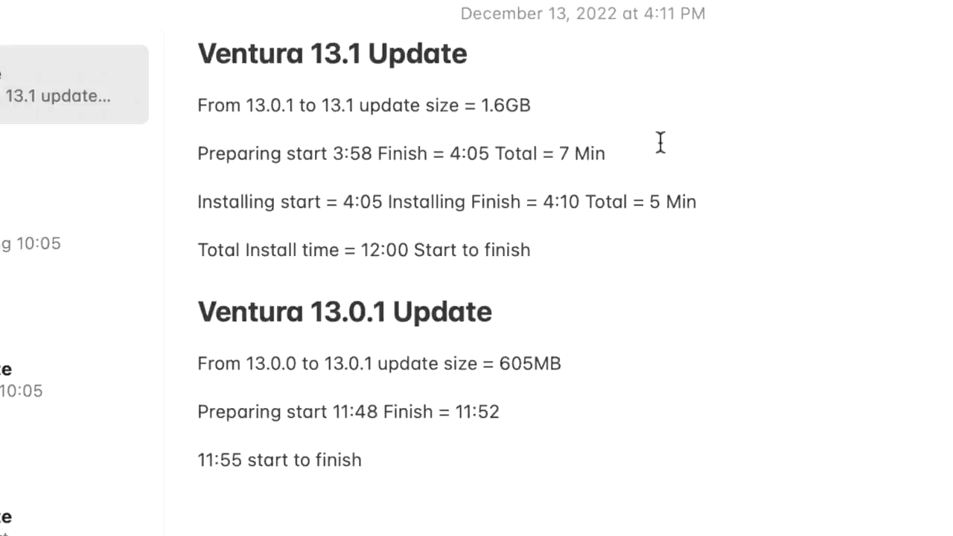
left_click(610, 144)
left_click_drag(610, 144, 201, 151)
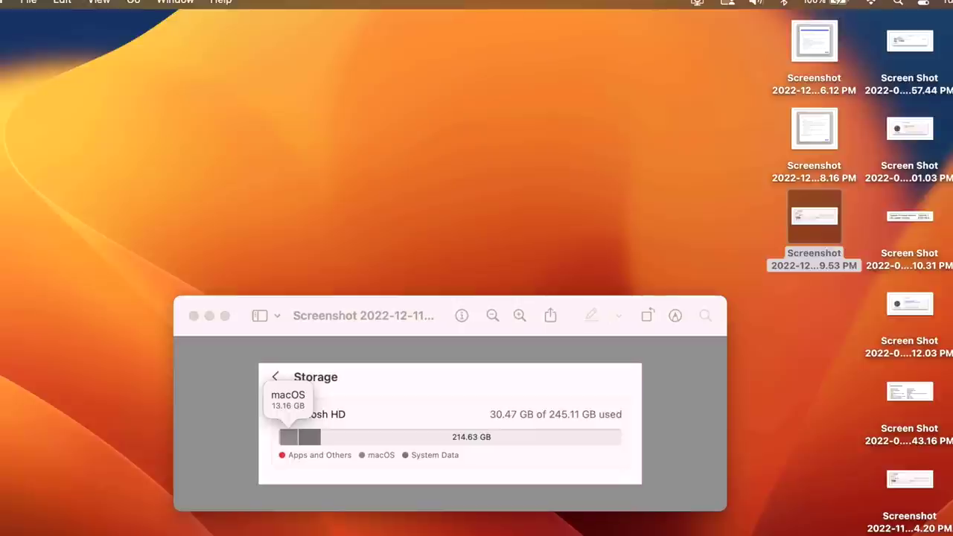
- Reopen System Settings and view disk usage on General > Storage
left_click(745, 535)
left_click(228, 313)
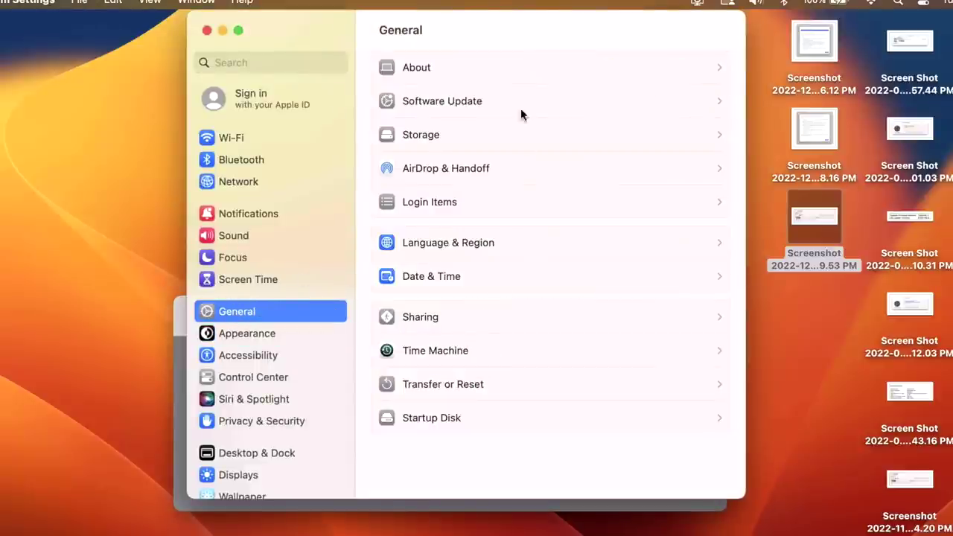
left_click(514, 136)
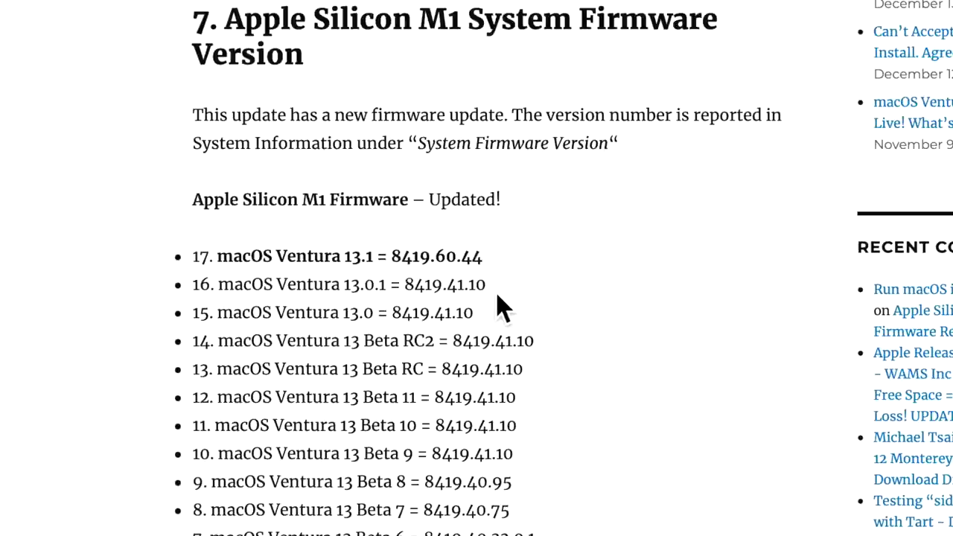
- Review the 8419.60.44 firmware, iBoot and BridgeOS lists, then switch to the Silicon IPSW tab
scroll(521, 305, "down", 6)
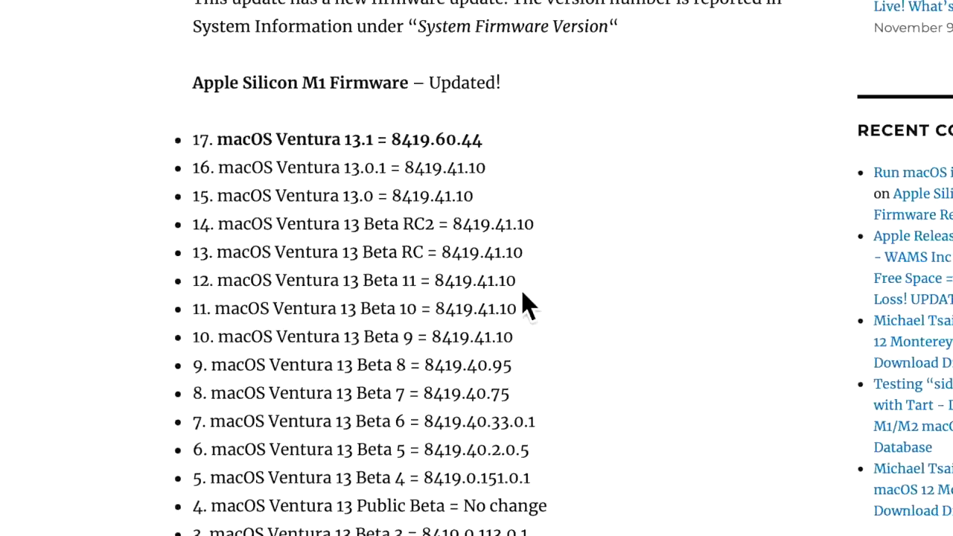
scroll(529, 350, "down", 3)
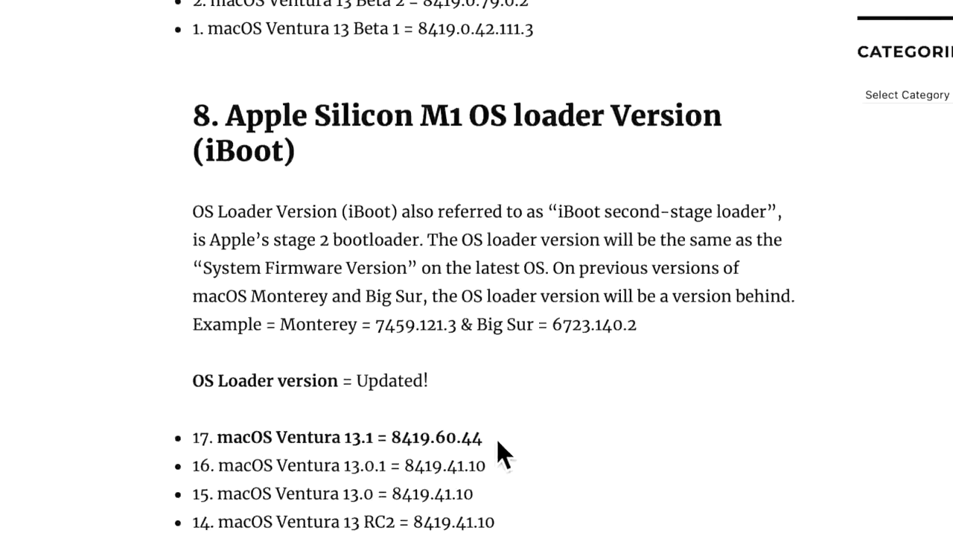
scroll(492, 476, "down", 1)
scroll(495, 469, "down", 7)
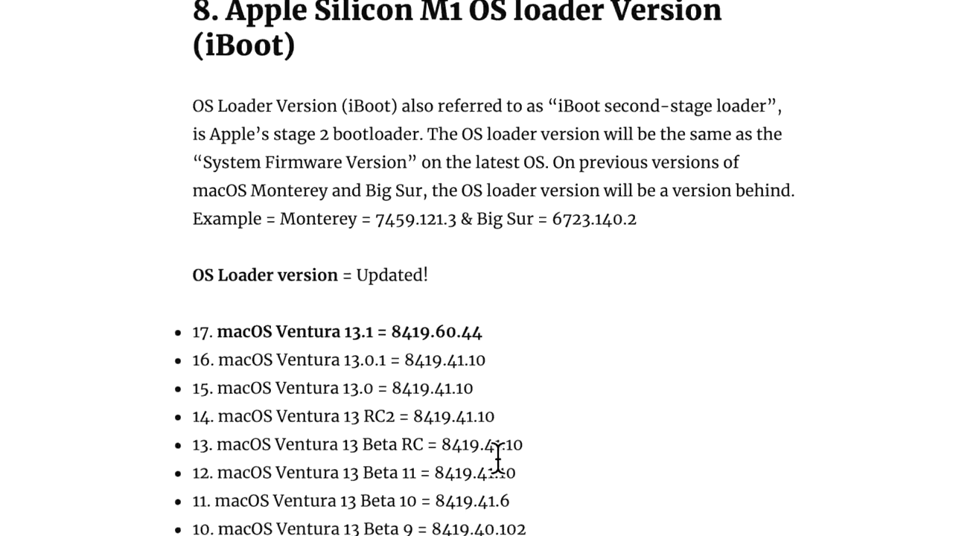
scroll(495, 486, "down", 3)
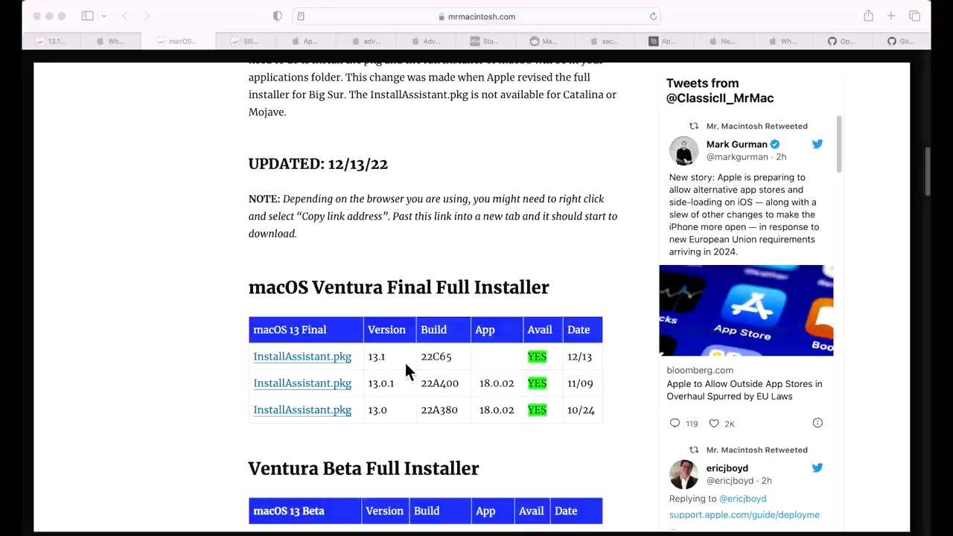
left_click(249, 42)
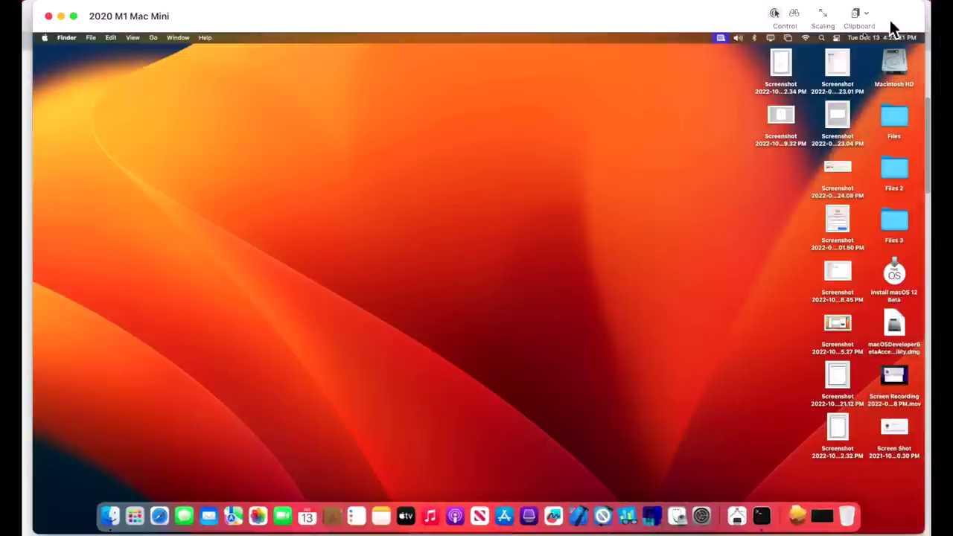
- Launch Freeform from Macintosh HD > Applications on the Mac mini
double_click(893, 63)
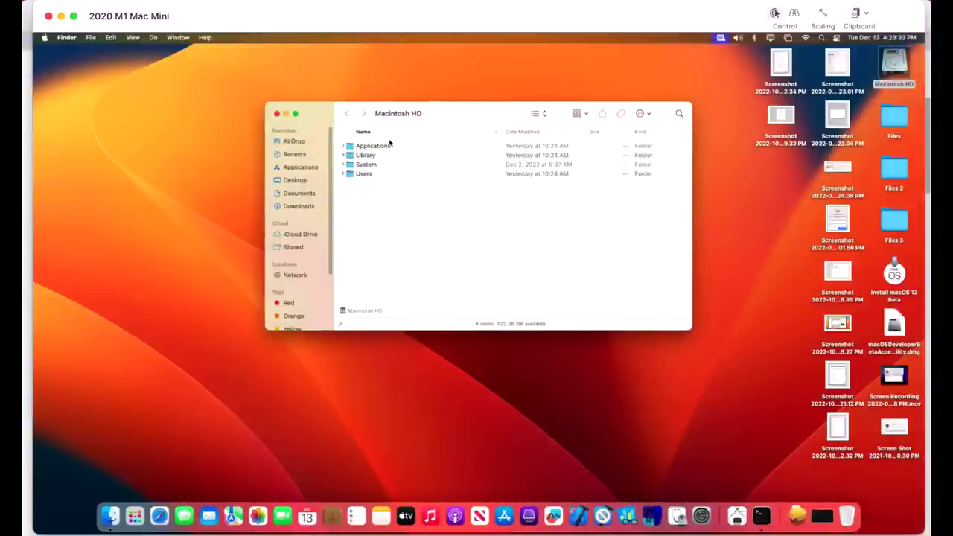
double_click(389, 148)
left_click(405, 258)
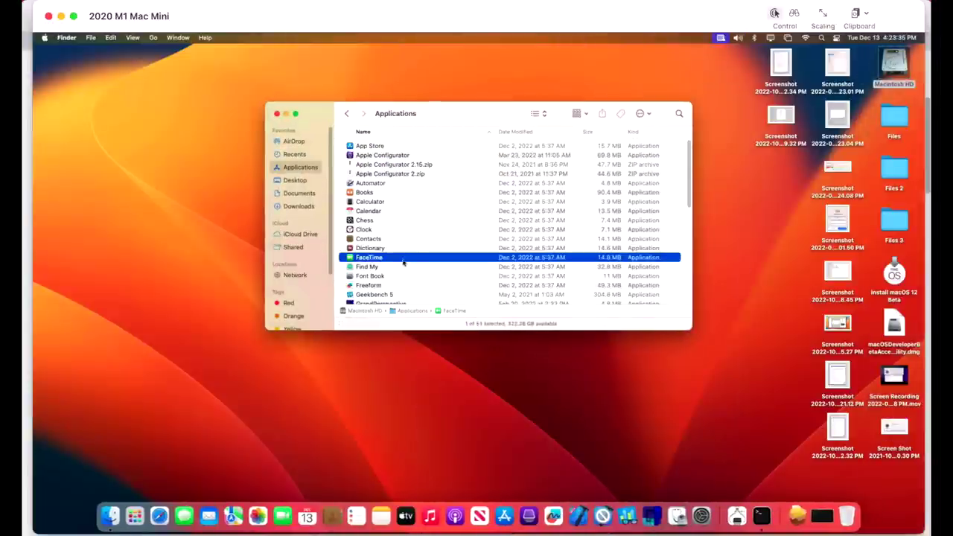
double_click(395, 285)
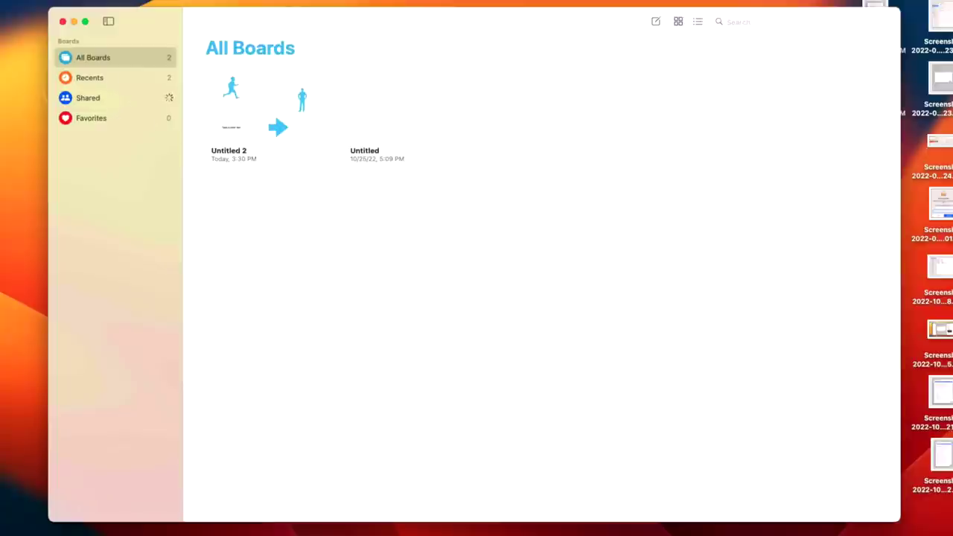
- Create a new board and place a blue square at its upper left
left_click(655, 23)
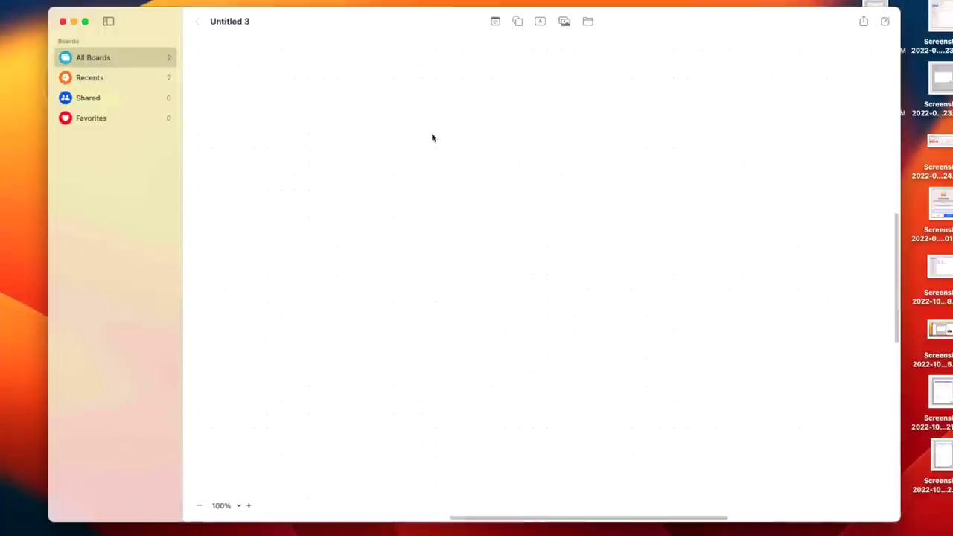
left_click(521, 24)
left_click(514, 118)
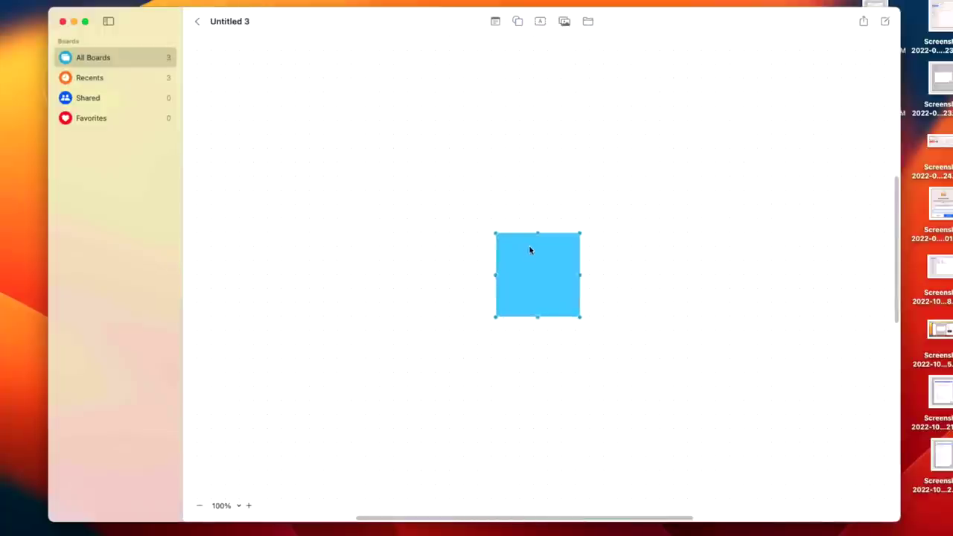
left_click_drag(530, 250, 319, 118)
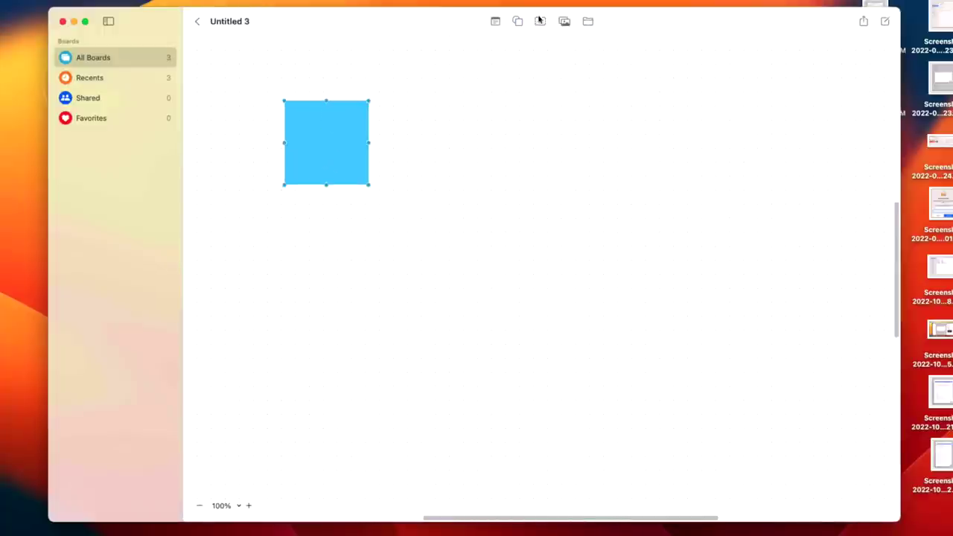
- Add a text box reading 'safasdfasdf' to the board
left_click(540, 21)
double_click(526, 268)
type("safasdfasdf")
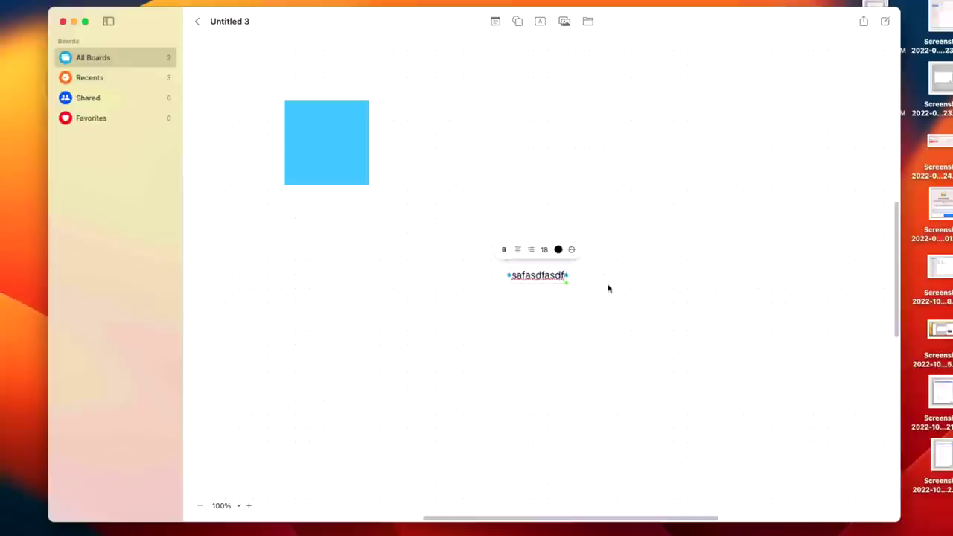
- Add an arrow shape below and left of the text
left_click(517, 21)
left_click(606, 144)
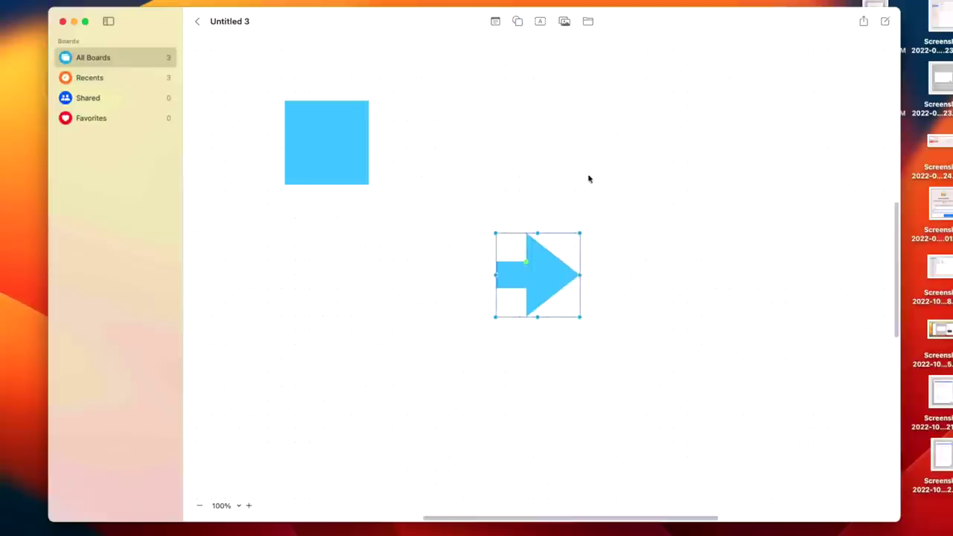
left_click_drag(538, 293, 382, 389)
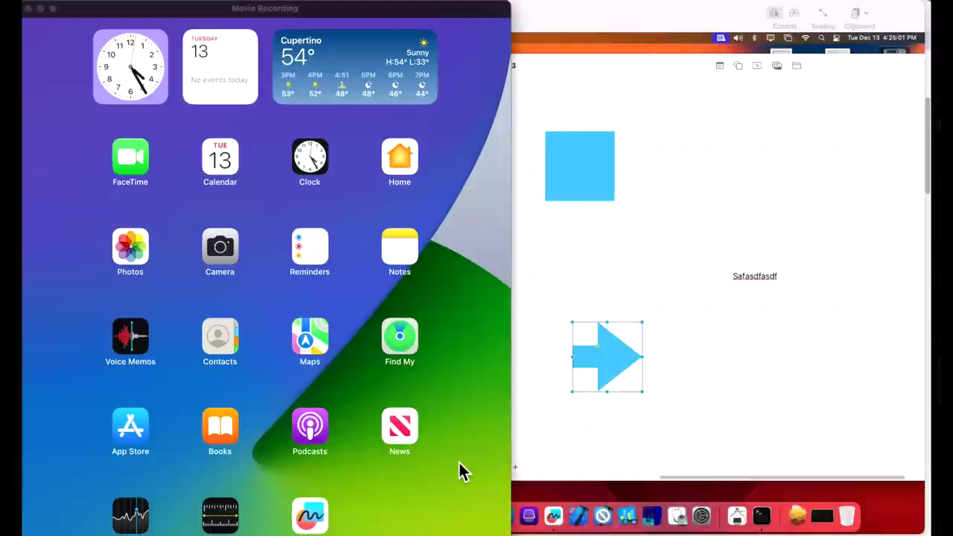
- Bring the iPad Movie Recording window forward and launch Freeform on the iPad
left_click(320, 525)
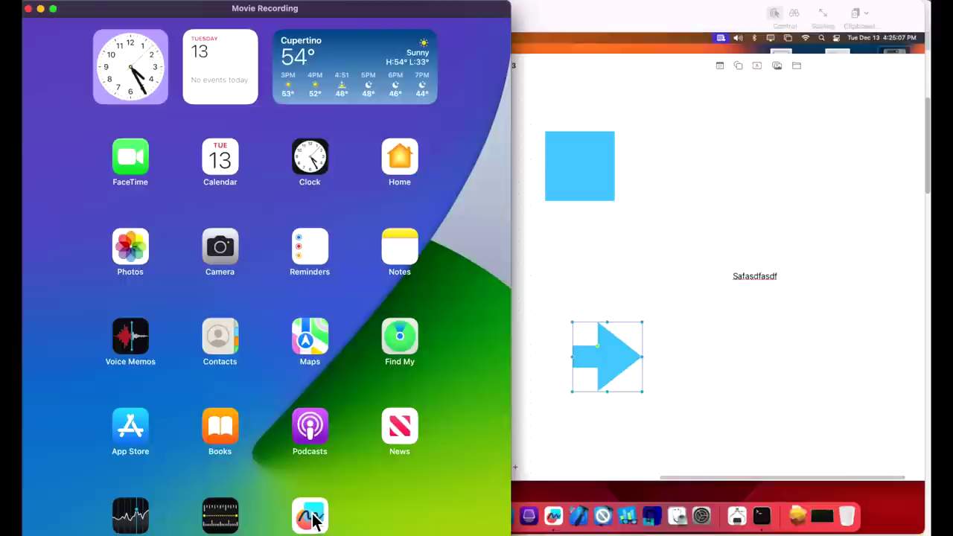
left_click(311, 517)
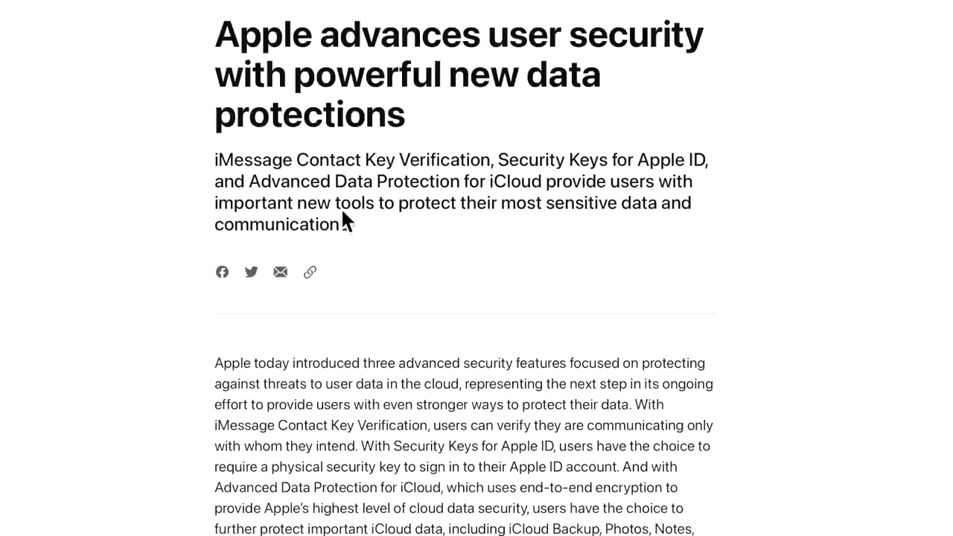
- Scroll the security article down to the iMessage Contact Key Verification screenshot
scroll(525, 233, "down", 3)
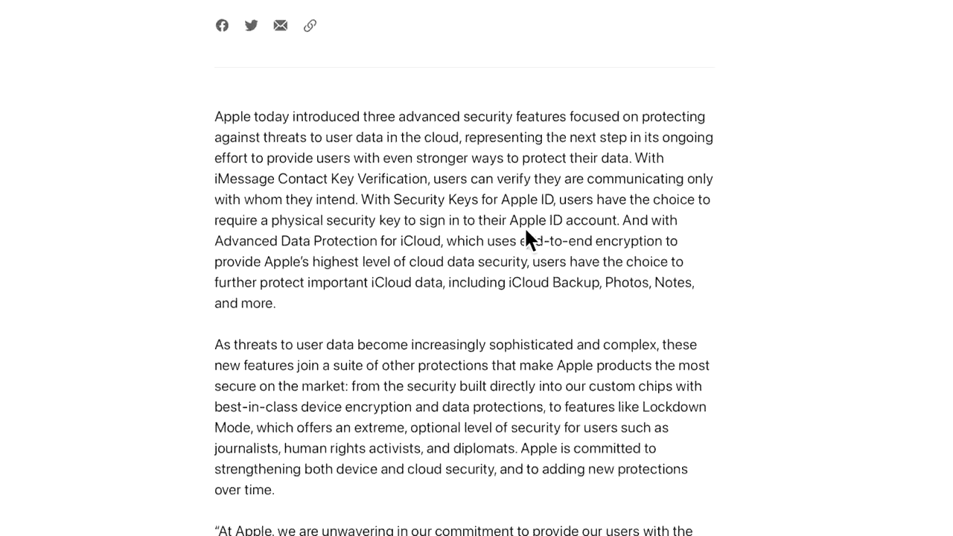
scroll(525, 226, "up", 5)
scroll(472, 340, "down", 2)
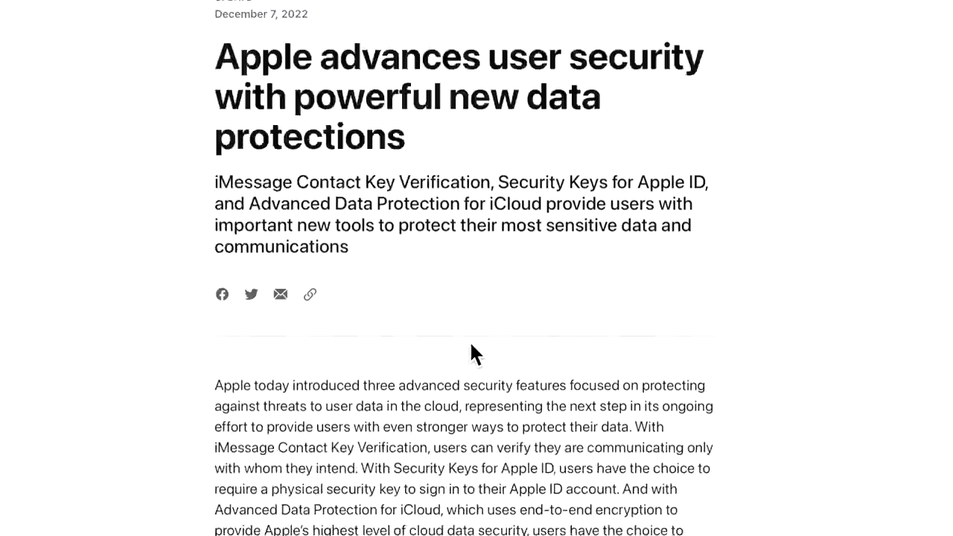
scroll(469, 340, "down", 10)
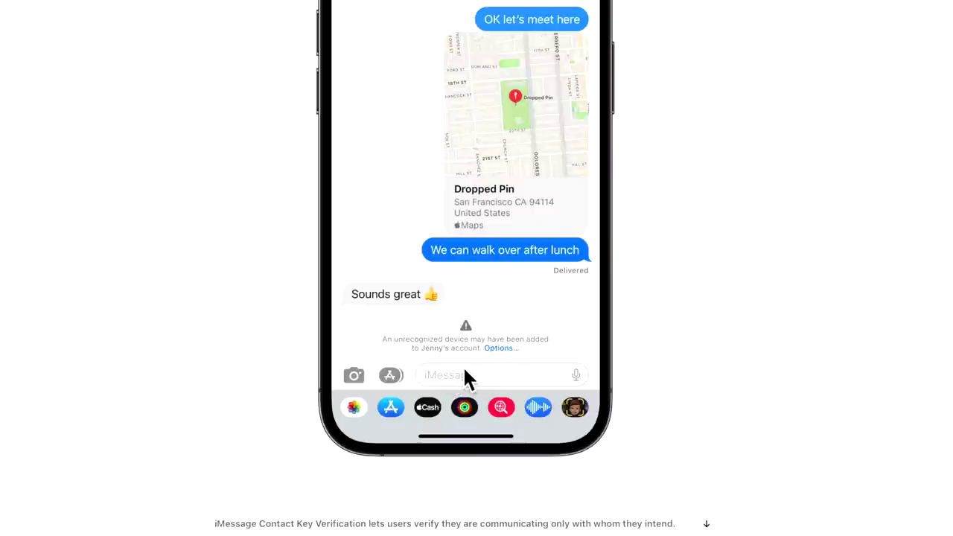
scroll(476, 381, "down", 5)
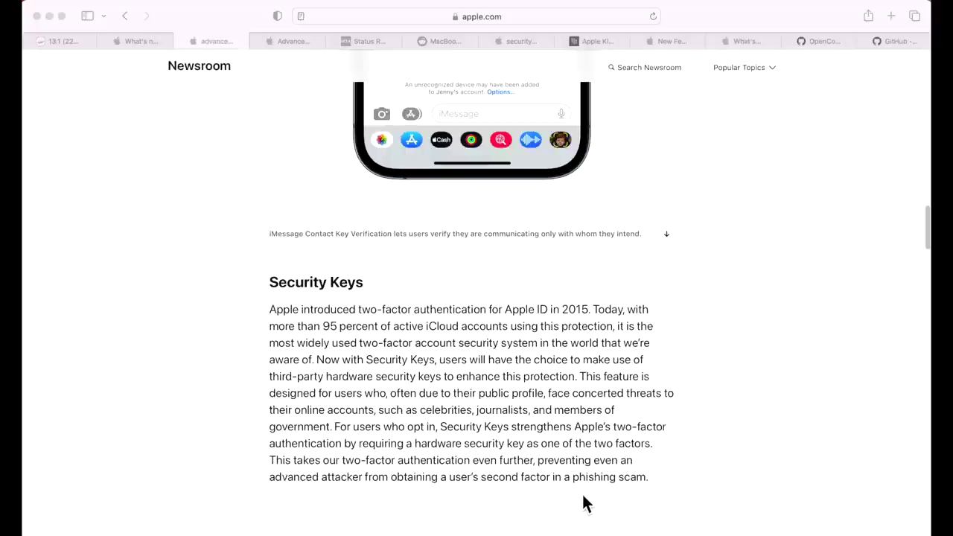
- Scroll down to the Security Keys 'Use Your Security Key' iPhone prompt image
scroll(583, 495, "down", 10)
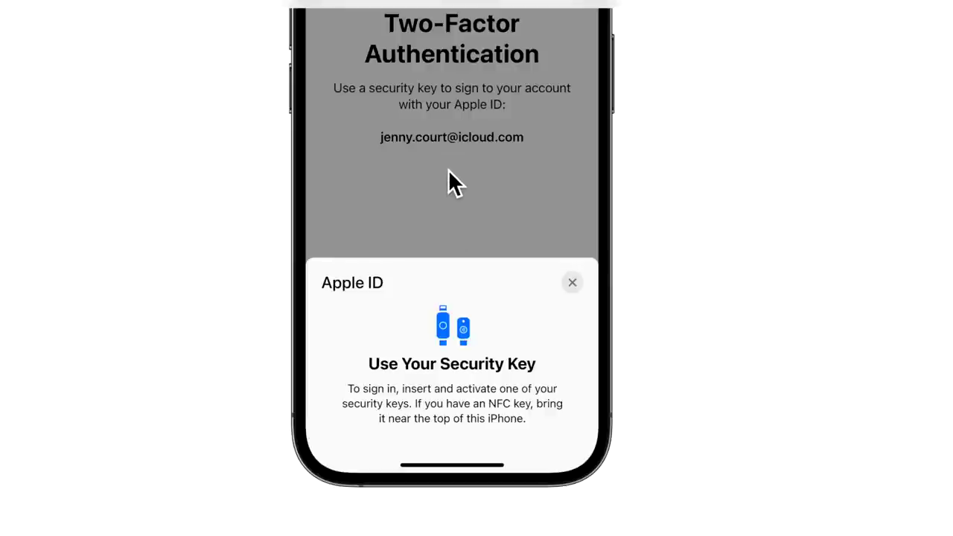
- Read through the Advanced Data Protection for iCloud section and dismiss the Notes welcome screen
scroll(510, 458, "down", 5)
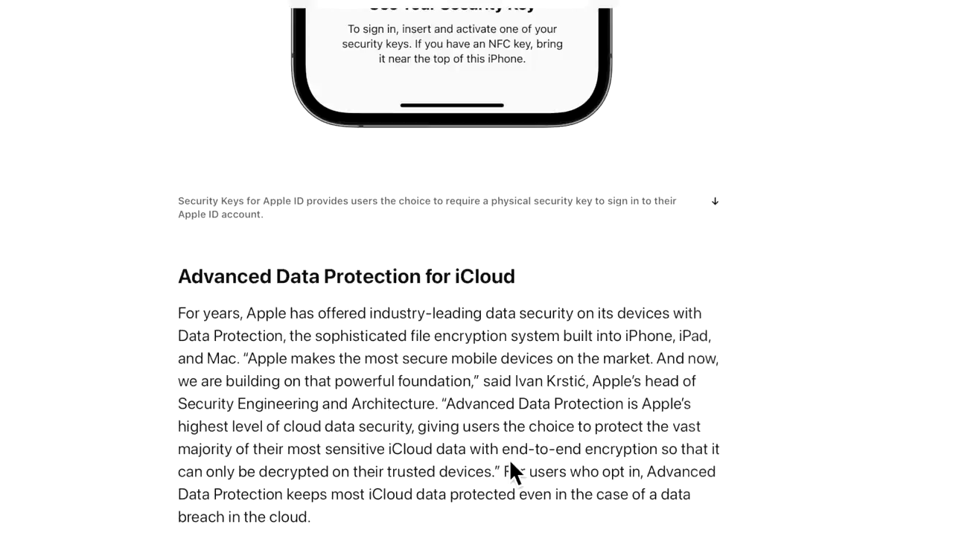
scroll(509, 462, "down", 1)
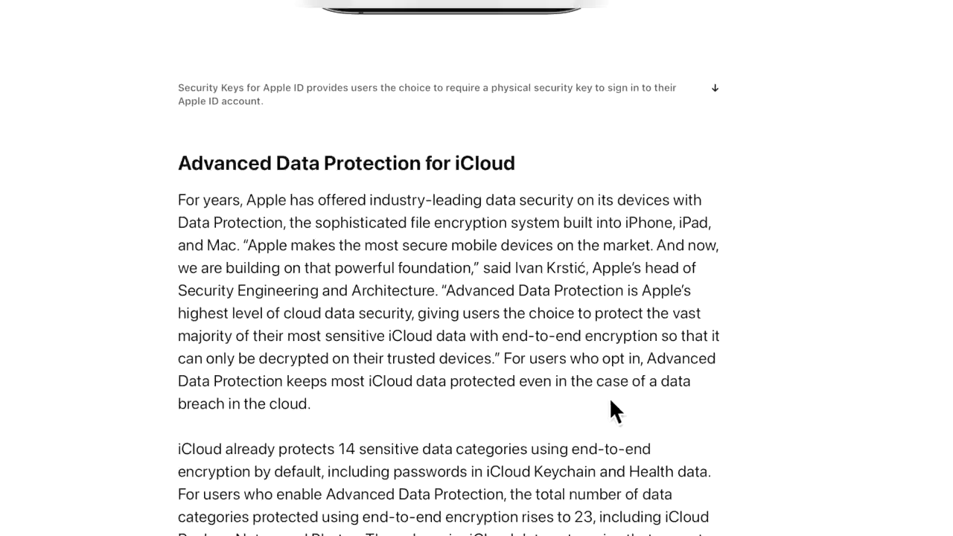
scroll(500, 417, "down", 3)
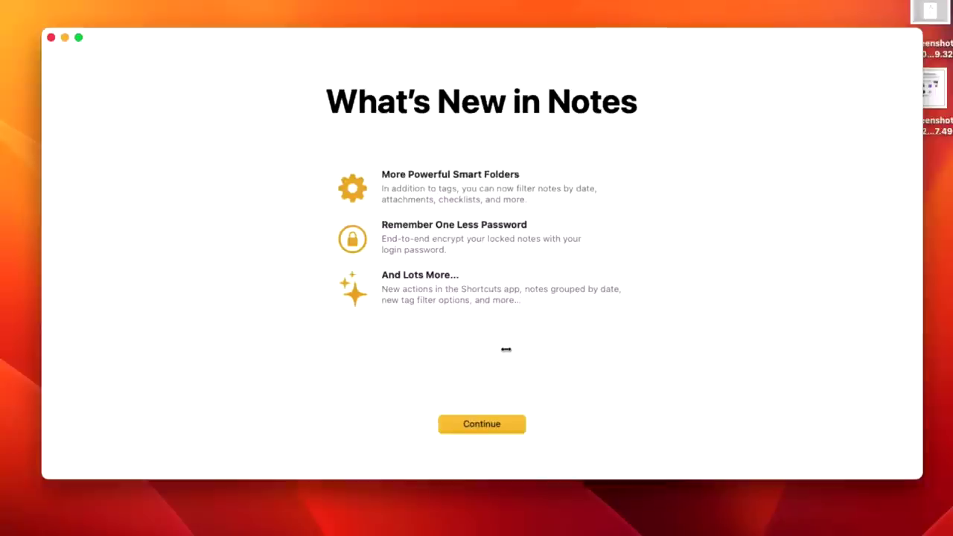
left_click(481, 423)
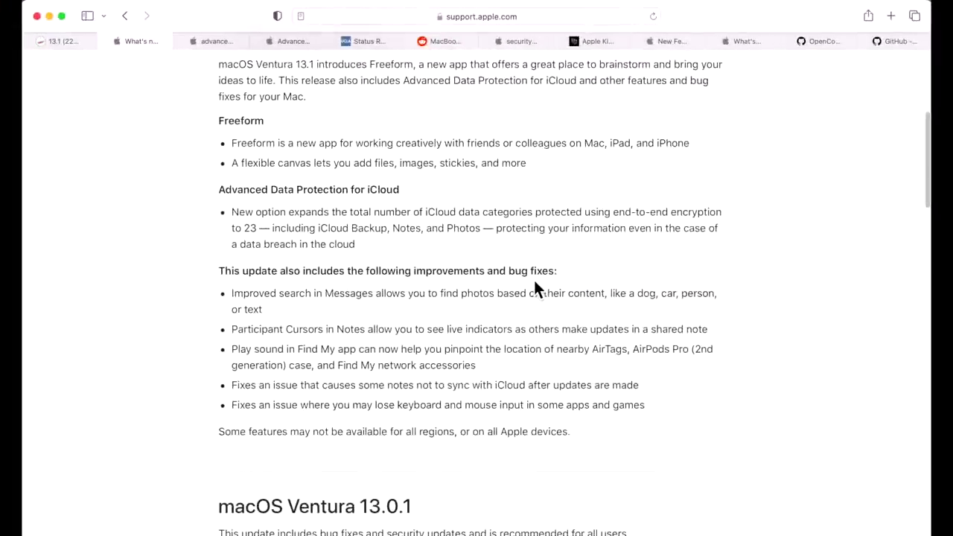
triple_click(343, 344)
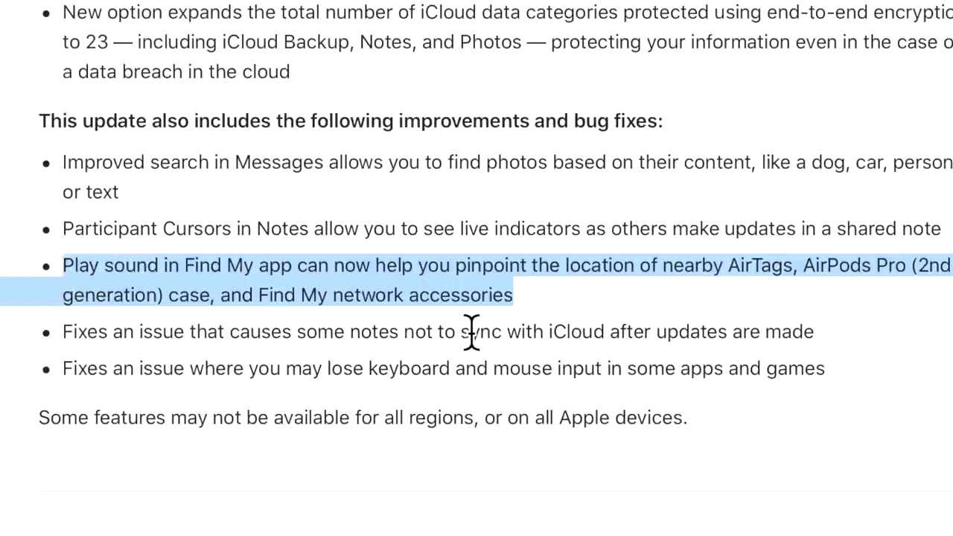
left_click(506, 298)
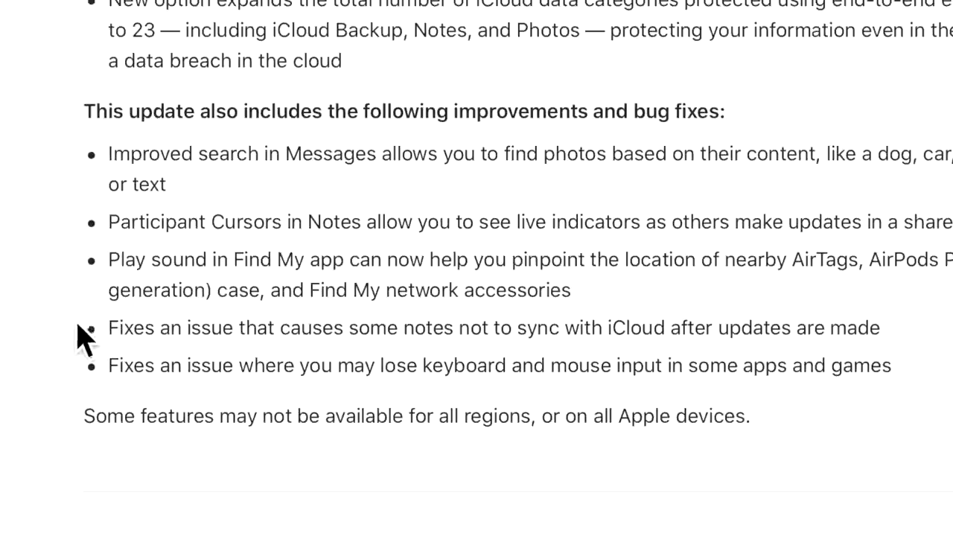
left_click_drag(122, 330, 878, 329)
right_click(885, 331)
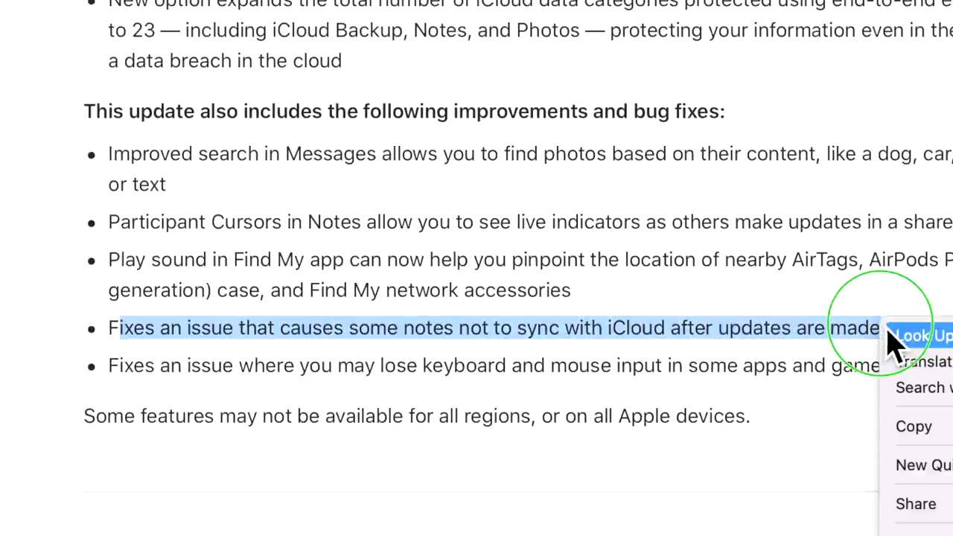
left_click(872, 315)
left_click(424, 365)
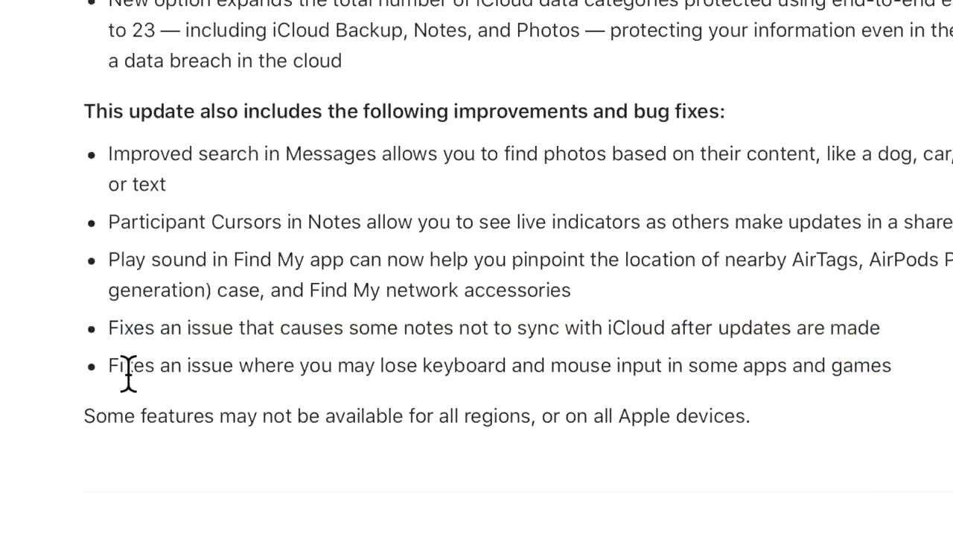
left_click_drag(121, 368, 917, 390)
left_click(894, 445)
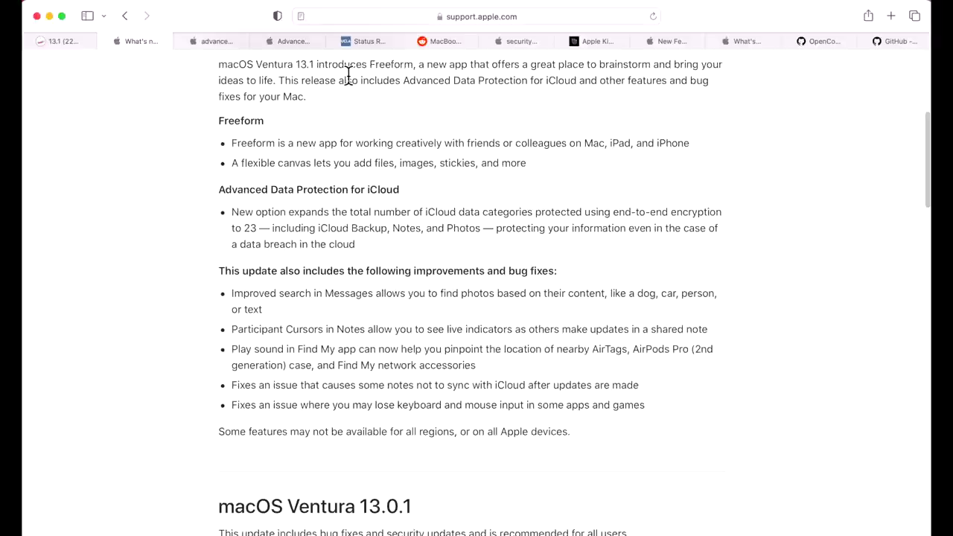
left_click(363, 42)
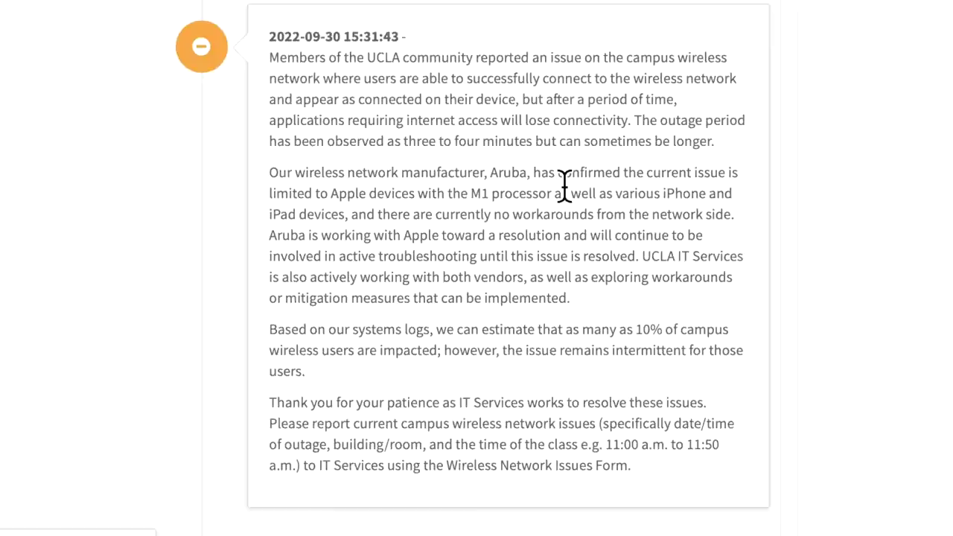
- Read UCLA's notice on intermittent Wi-Fi for M1/M2 MacBooks, then switch to the Reddit thread
scroll(610, 261, "down", 15)
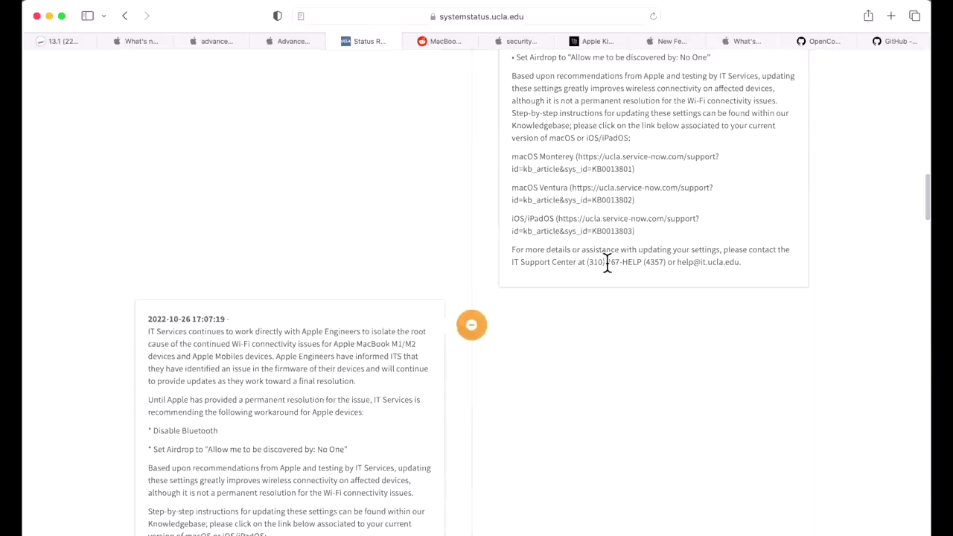
scroll(607, 277, "up", 15)
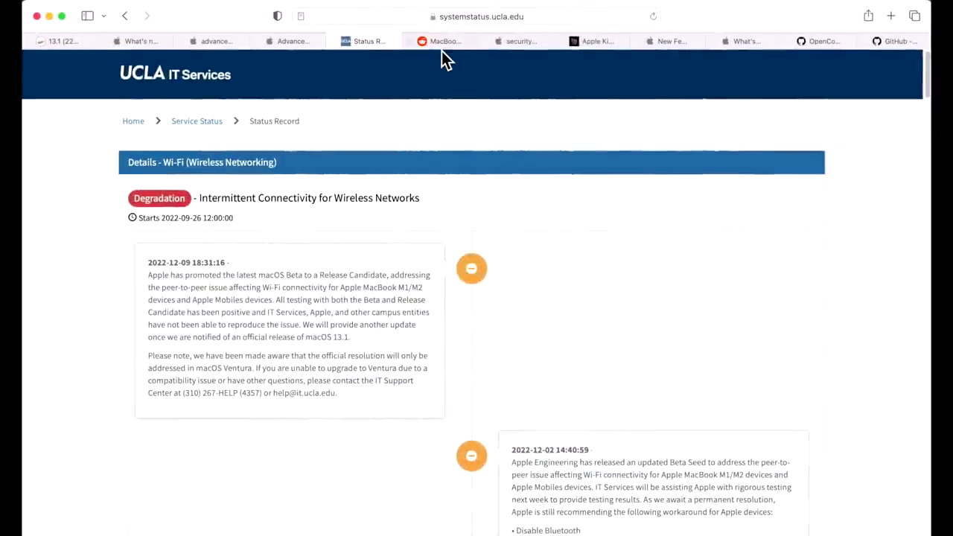
left_click(438, 45)
- Scroll the Reddit MacBook thread back up to the top of the post
scroll(462, 256, "up", 15)
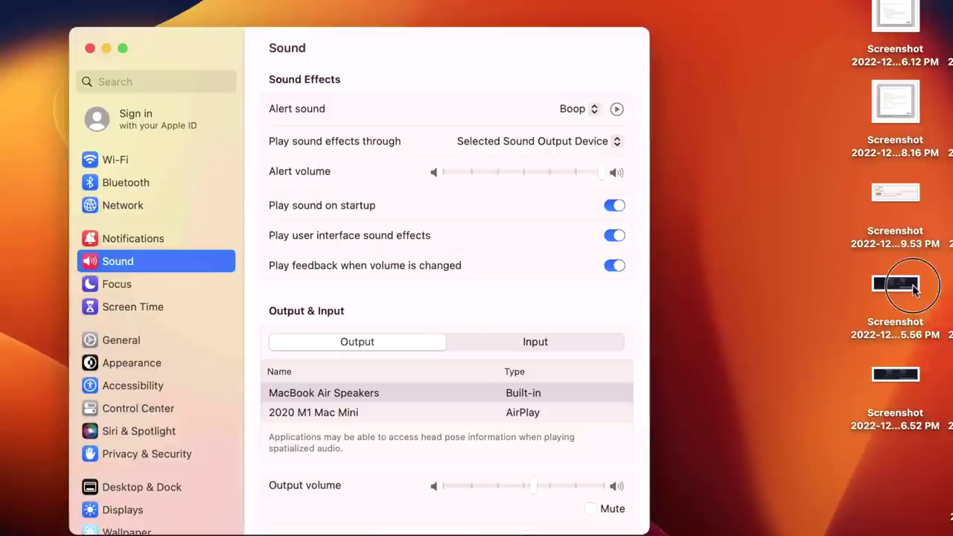
- Open the 140.66 and 80.26 Mbps speed-test screenshots and arrange them side by side
double_click(715, 260)
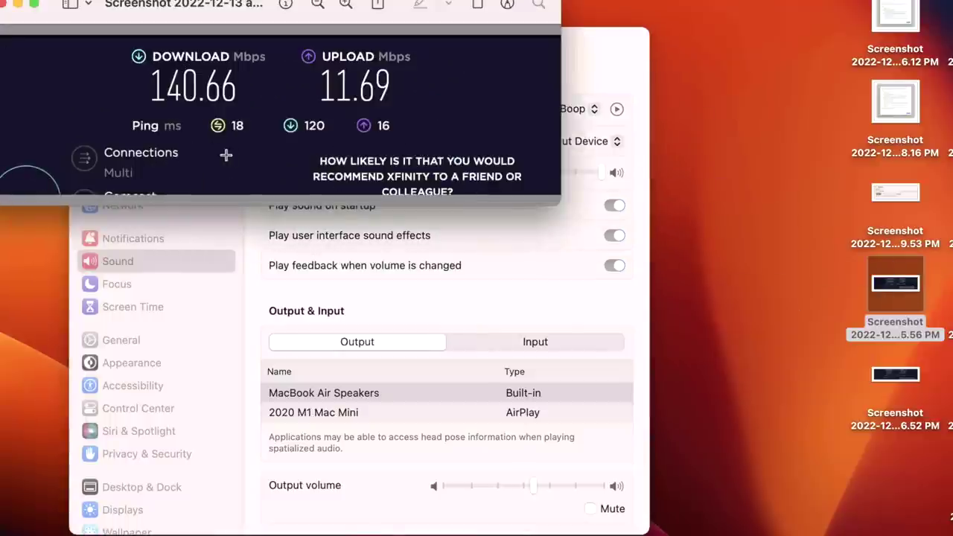
left_click(456, 298)
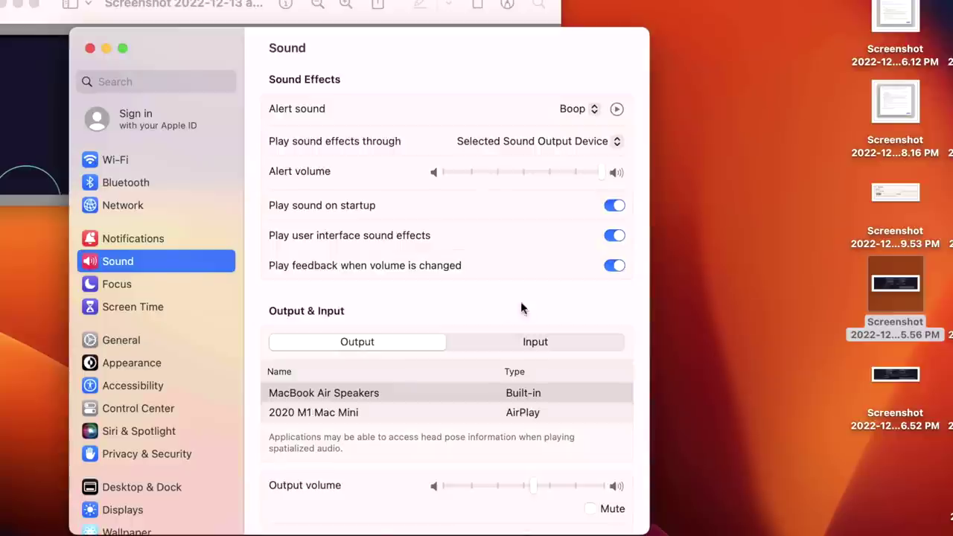
left_click(880, 376)
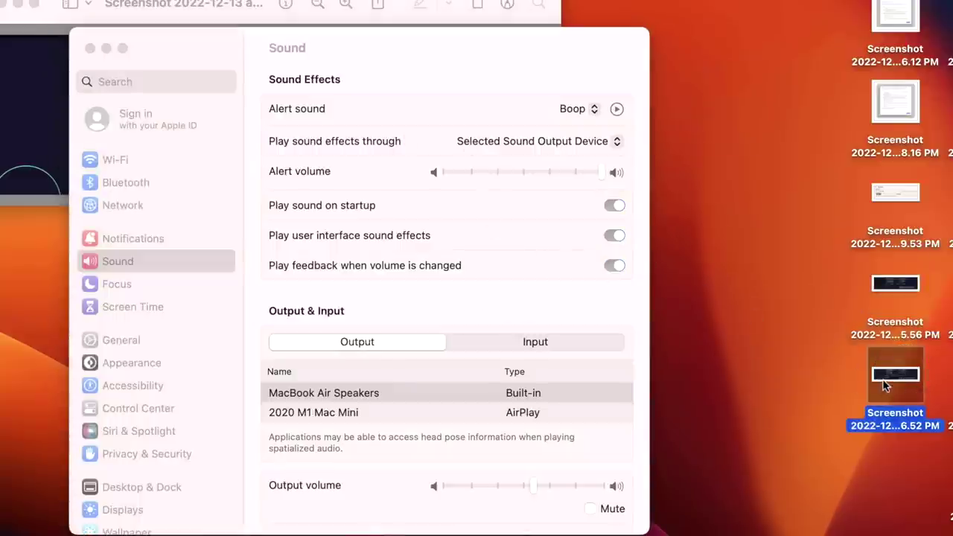
double_click(884, 385)
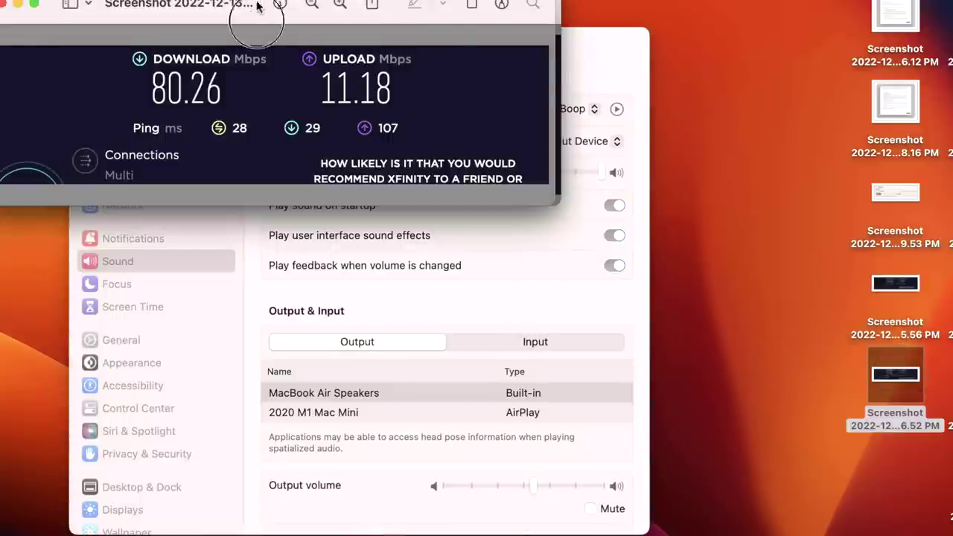
left_click_drag(257, 6, 259, 226)
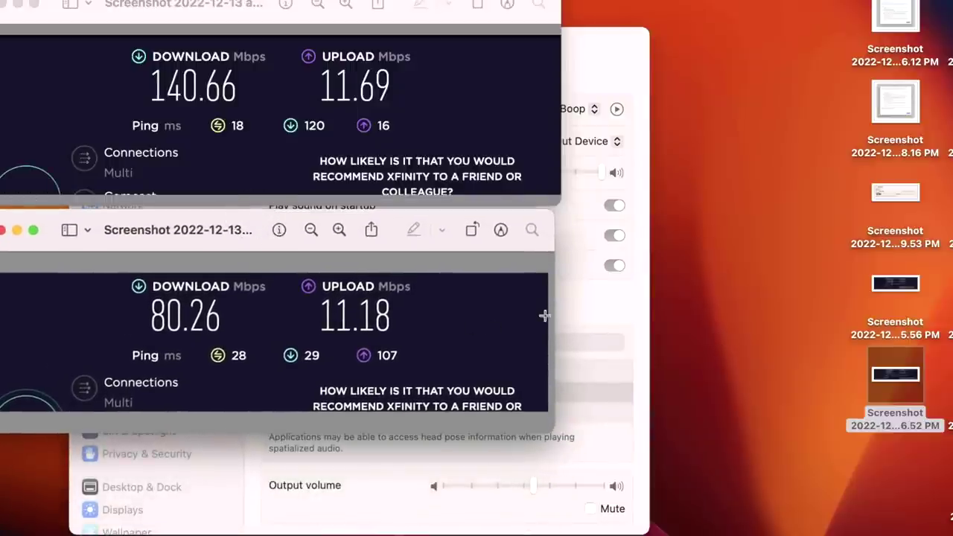
left_click(603, 325)
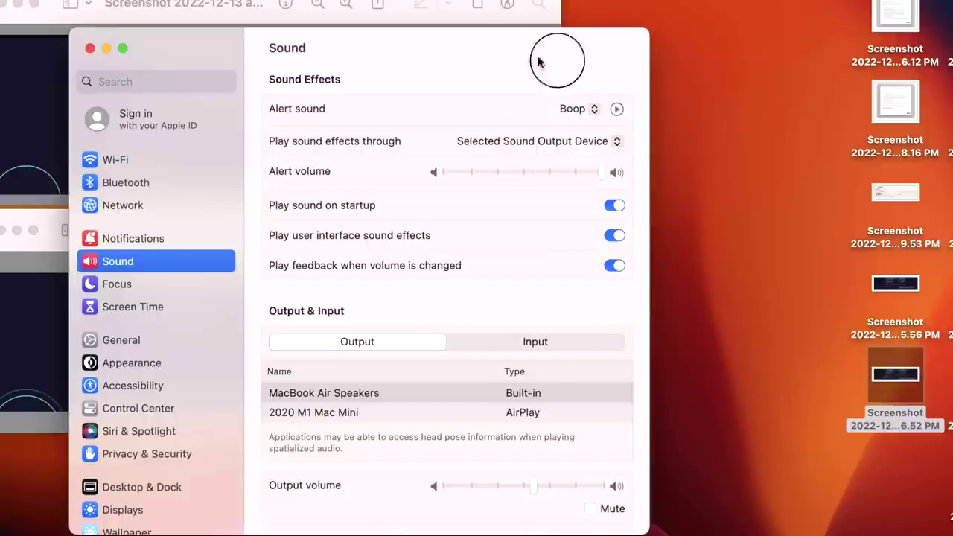
left_click_drag(558, 57, 697, 85)
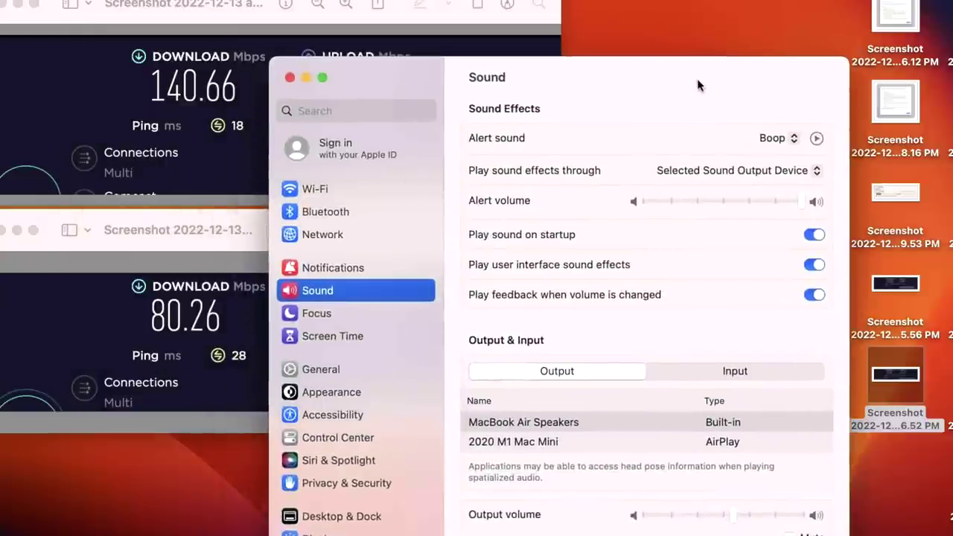
- Quit System Settings from the Notifications pane
left_click(359, 272)
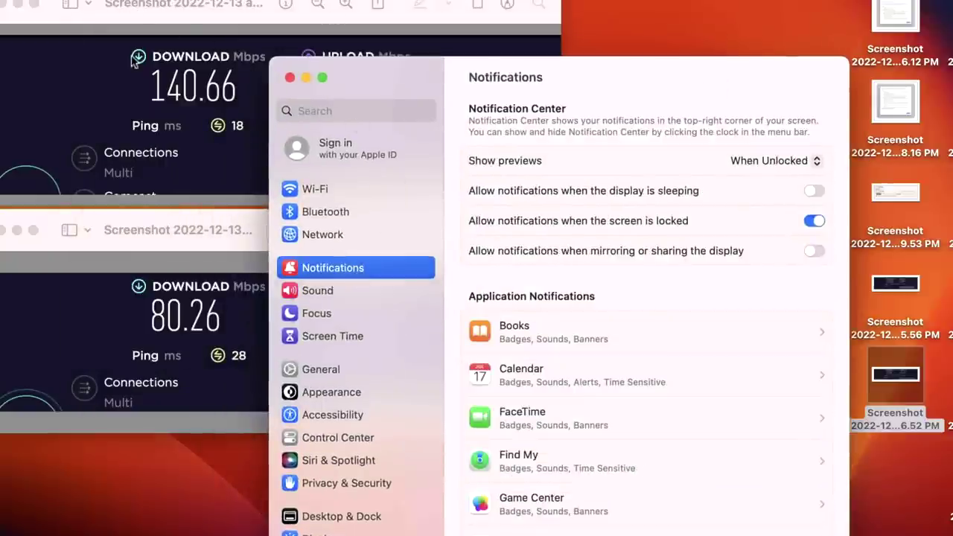
left_click(97, 2)
left_click(112, 105)
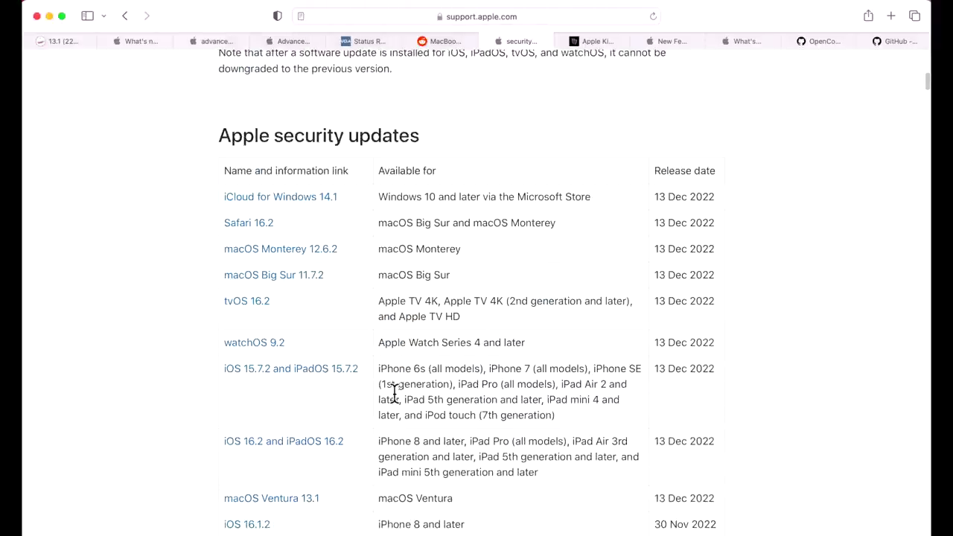
- Open the macOS Ventura 13.1 security notes and read the CVE fixes through Safari, Weather and WebKit
left_click(310, 499)
scroll(499, 469, "down", 10)
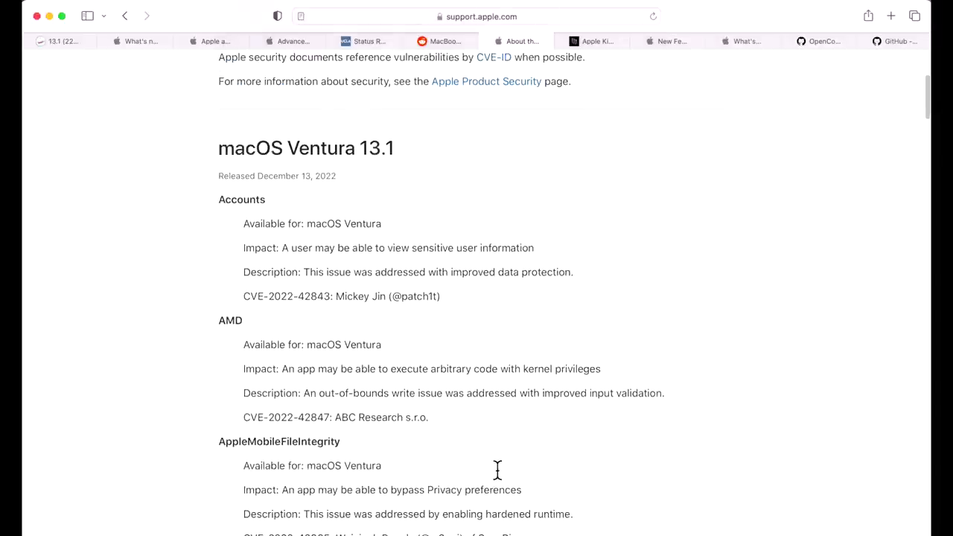
scroll(495, 463, "down", 10)
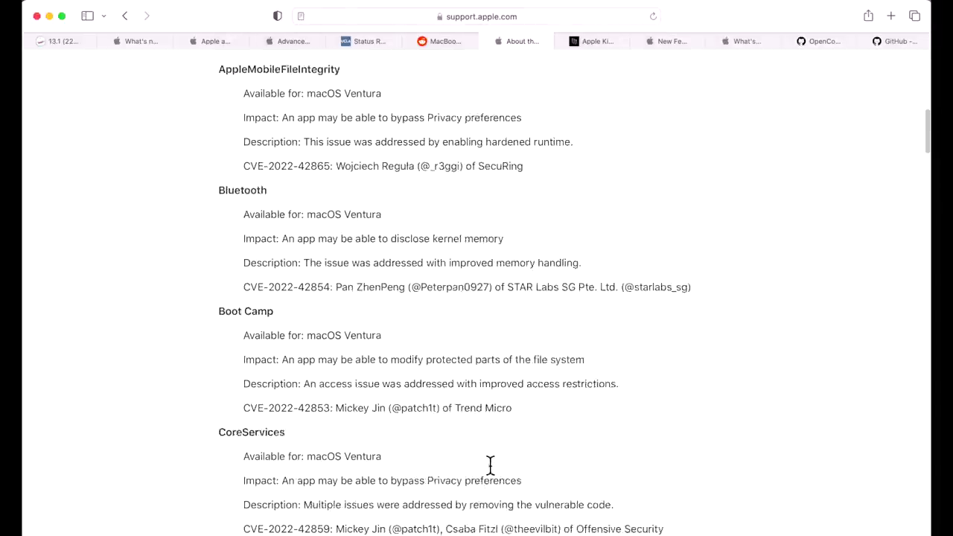
scroll(488, 460, "down", 10)
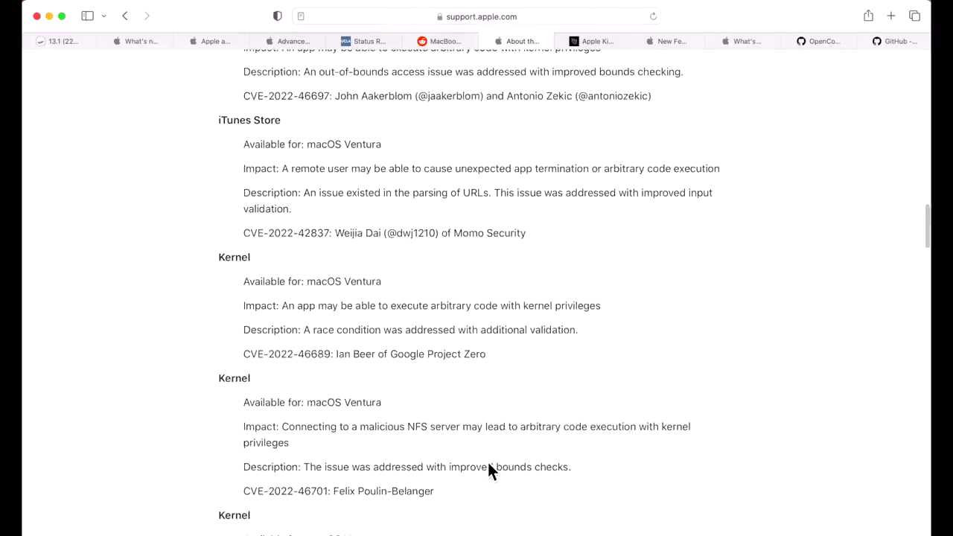
scroll(489, 469, "down", 10)
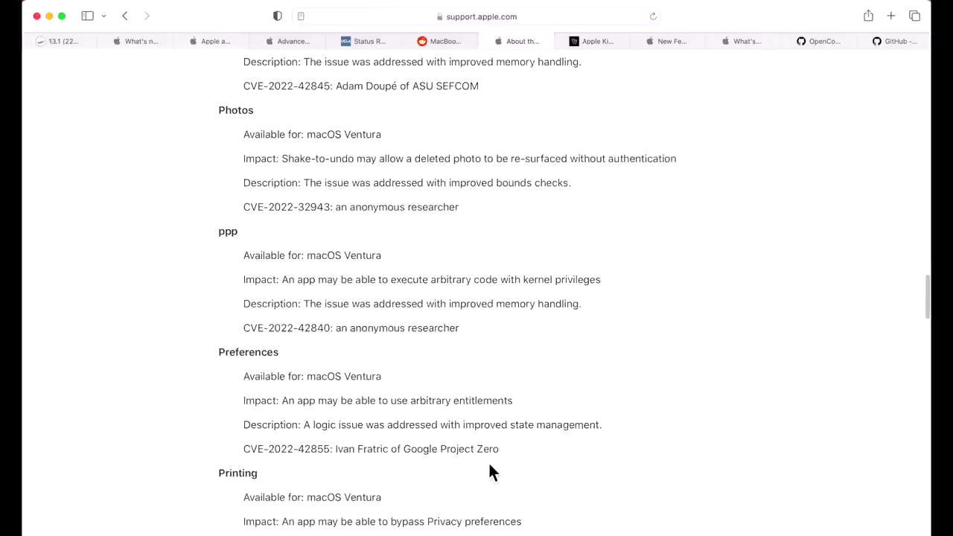
scroll(486, 464, "down", 10)
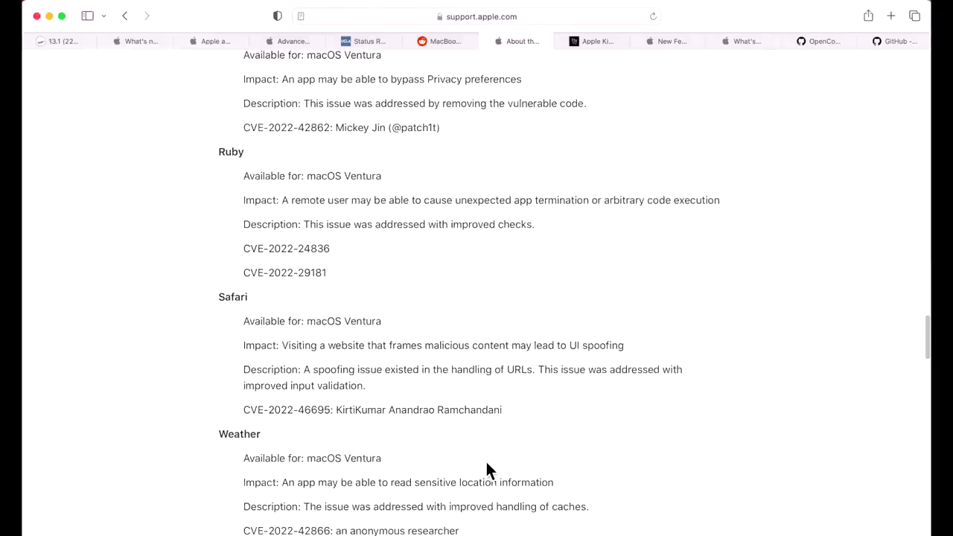
scroll(488, 463, "down", 3)
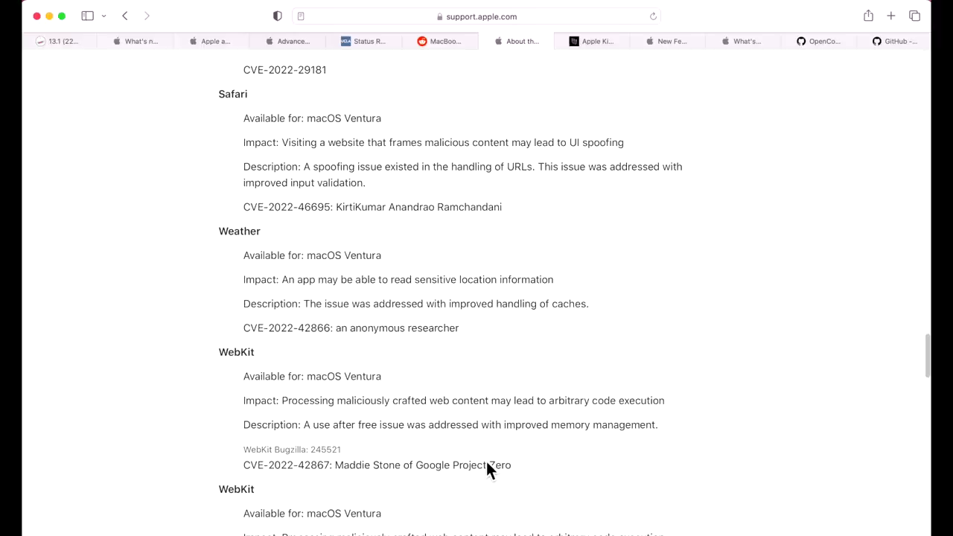
scroll(486, 462, "down", 8)
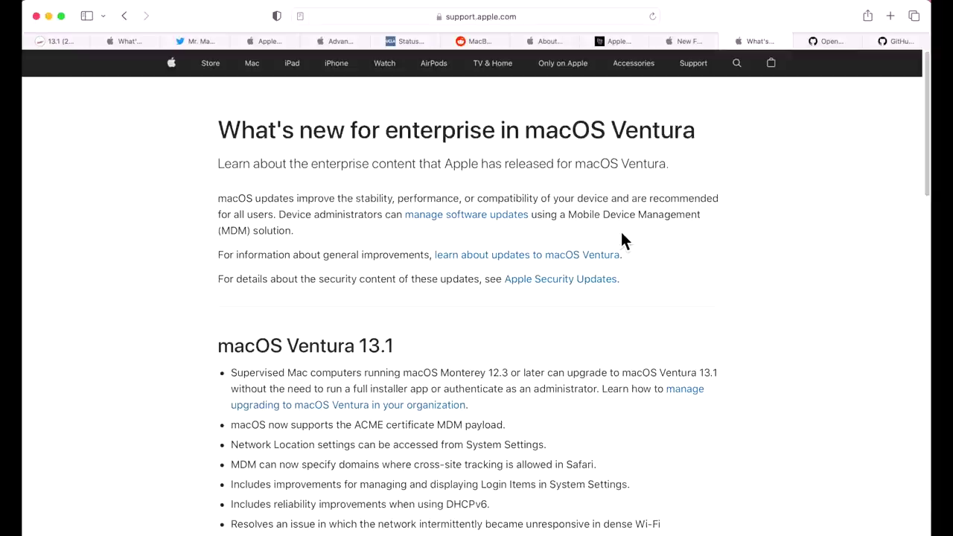
- Scroll down the enterprise page toward the macOS Ventura 13.1 notes
scroll(630, 215, "down", 3)
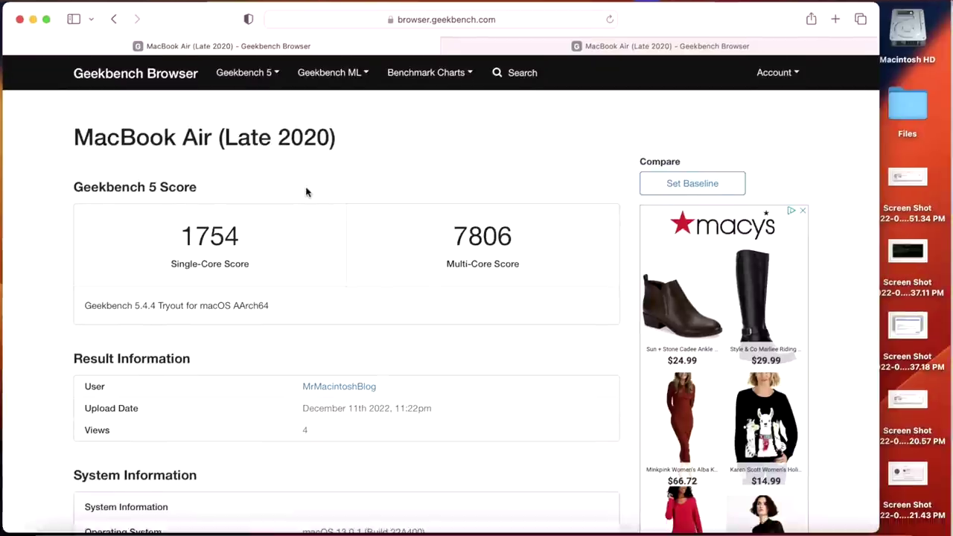
scroll(353, 457, "down", 1)
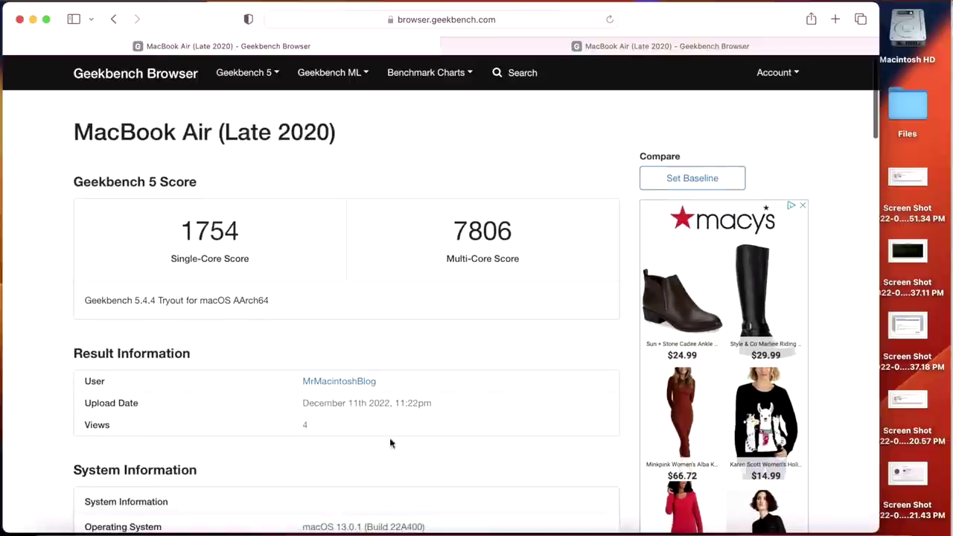
scroll(365, 484, "down", 1)
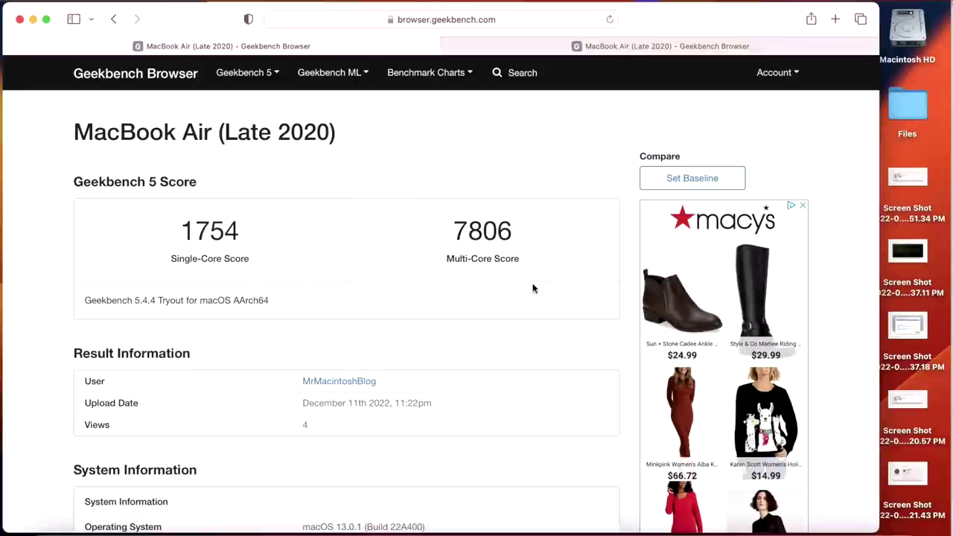
left_click(651, 46)
- Scroll the macOS 13.1 Geekbench result showing 1751 single-core and 7787 multi-core
scroll(467, 373, "down", 1)
scroll(468, 372, "down", 2)
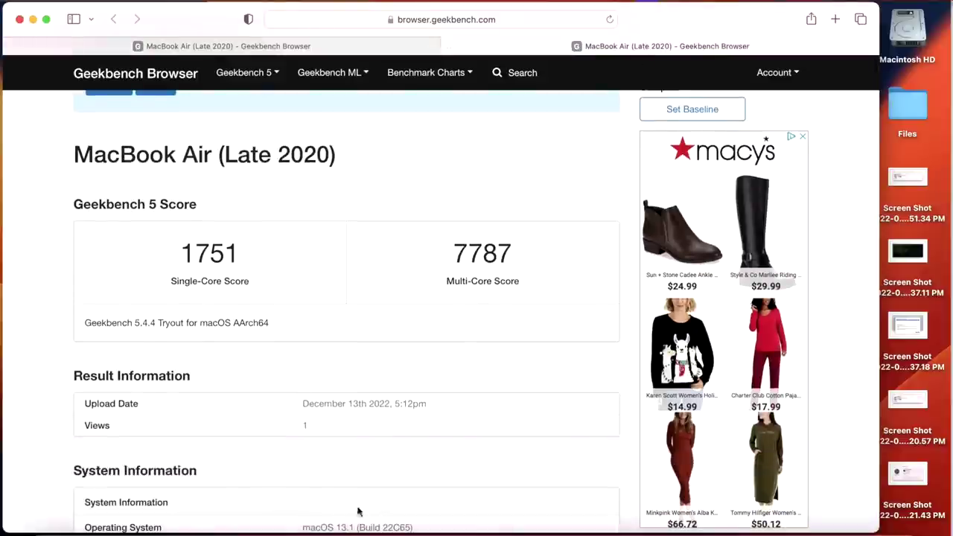